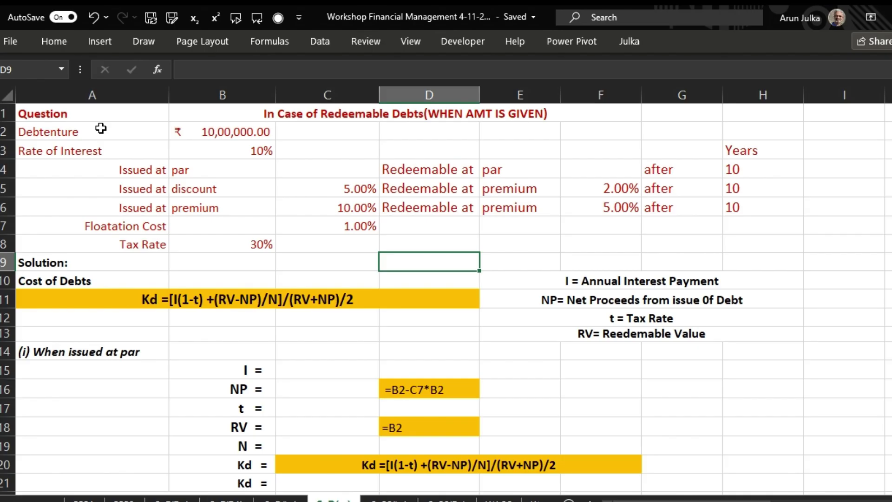
# Review the question data: debenture amount, 10% interest, issue conditions, 1% floatation cost, 30% tax and Kd formula.
pyautogui.click(233, 134)
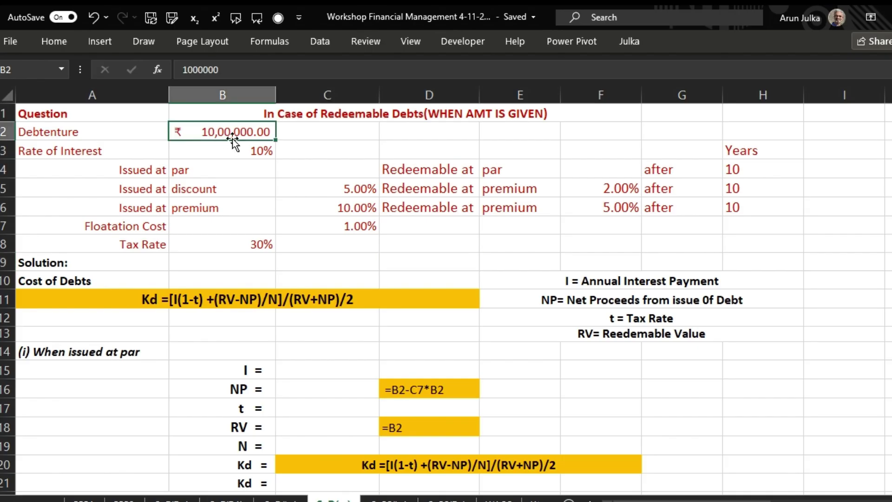
pyautogui.press('Down')
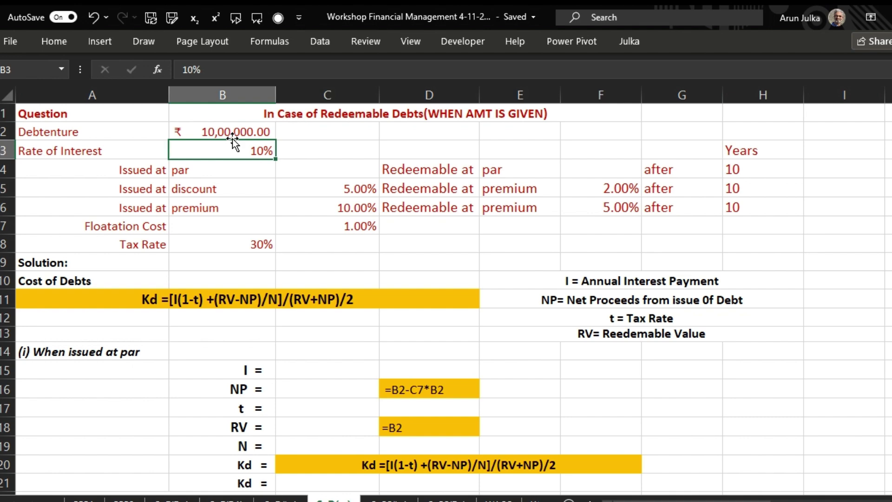
pyautogui.press('Down')
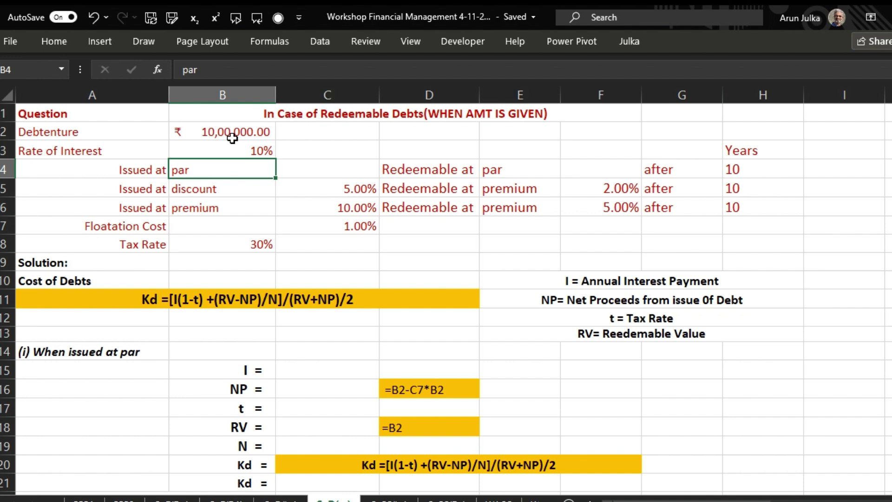
pyautogui.press('Down')
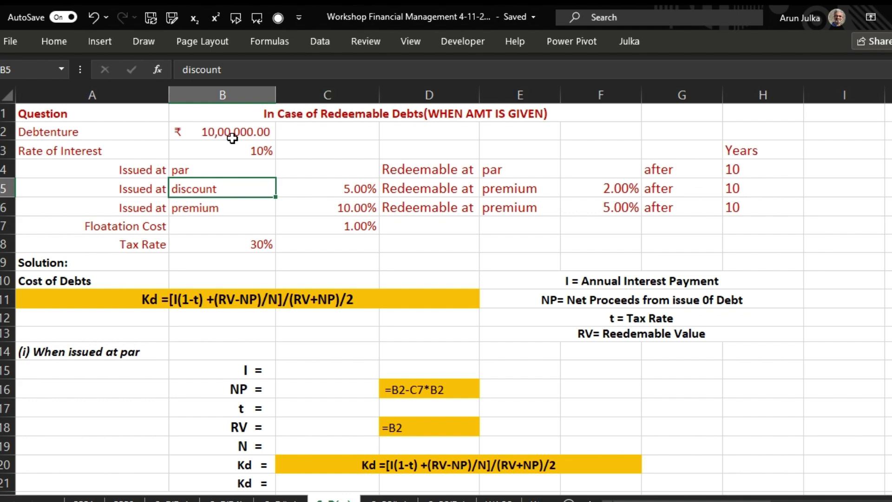
pyautogui.press('Down')
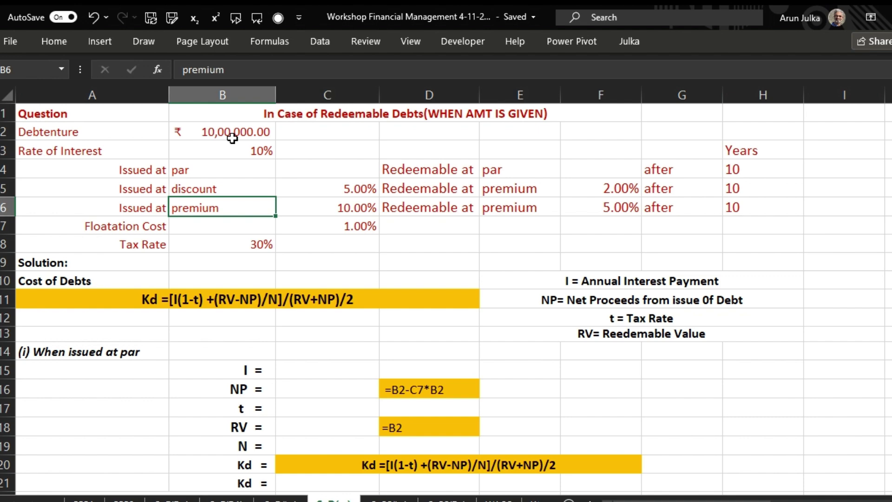
pyautogui.press('Down')
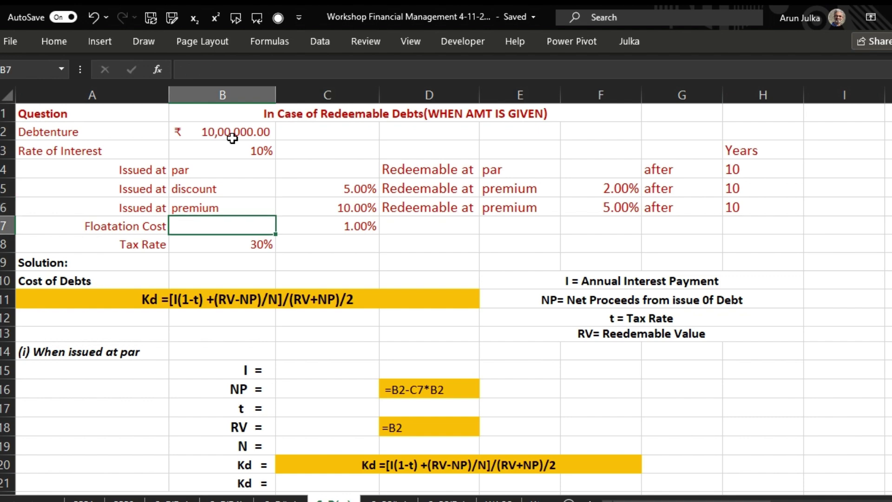
pyautogui.press('Right')
pyautogui.press('Left')
pyautogui.press('Down')
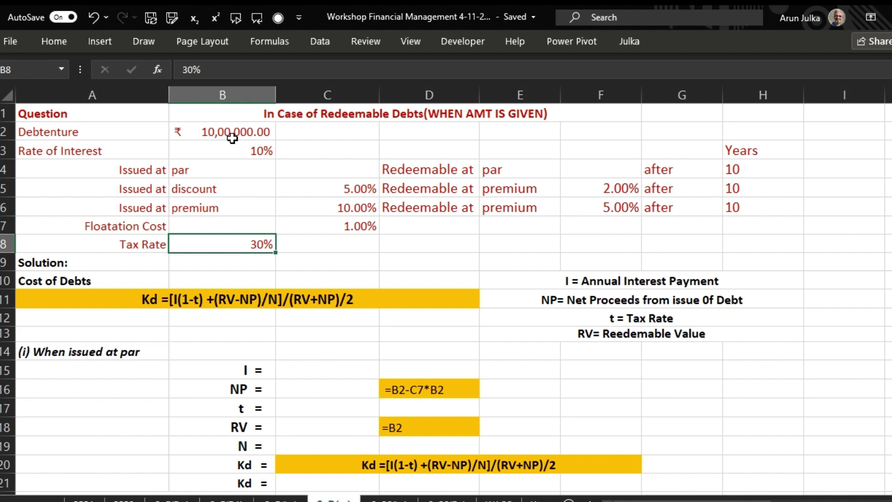
pyautogui.click(173, 309)
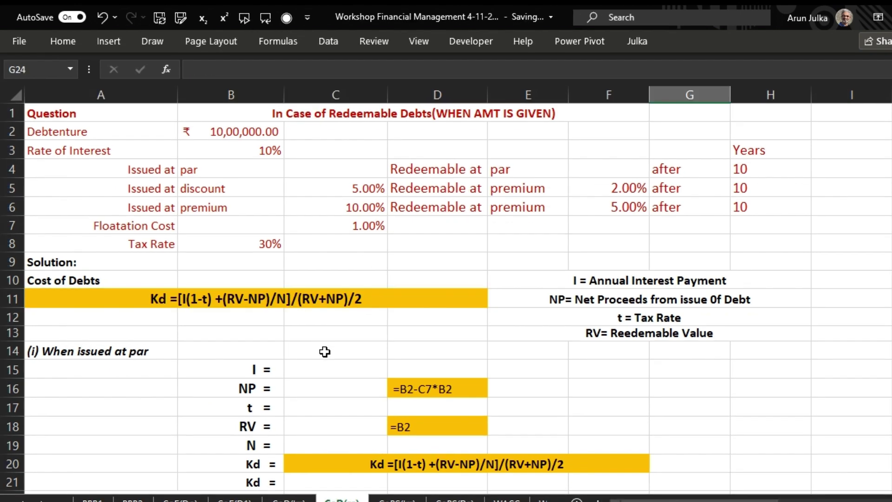
# Enter at-par interest =B3*B2 in C15 and net proceeds =B2-C7*B2 in C16.
pyautogui.click(321, 371)
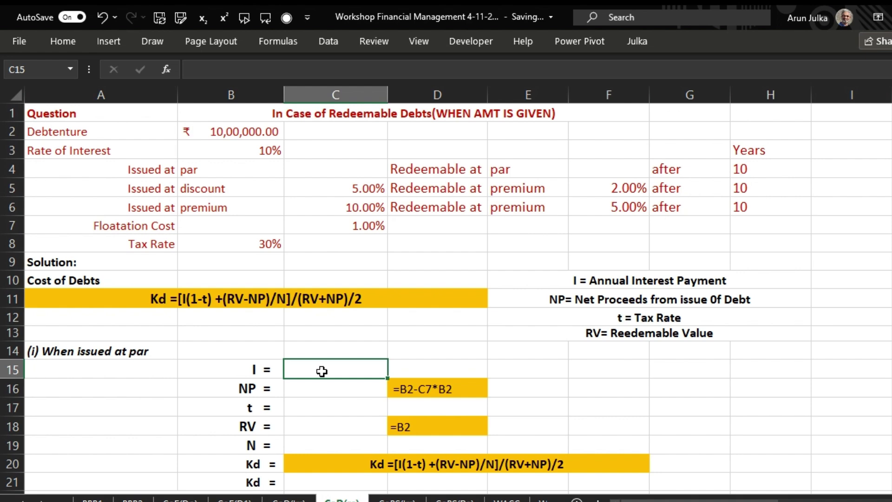
pyautogui.write('=')
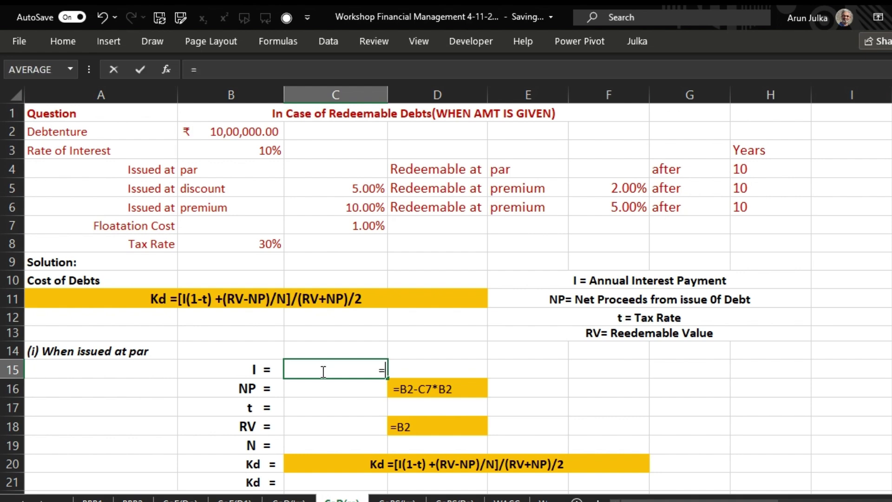
pyautogui.click(252, 150)
pyautogui.write('*')
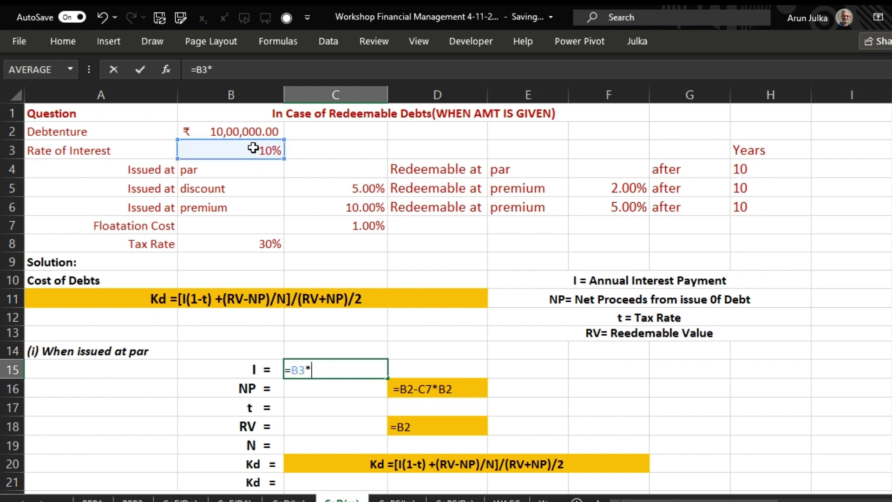
pyautogui.click(251, 130)
pyautogui.press('Return')
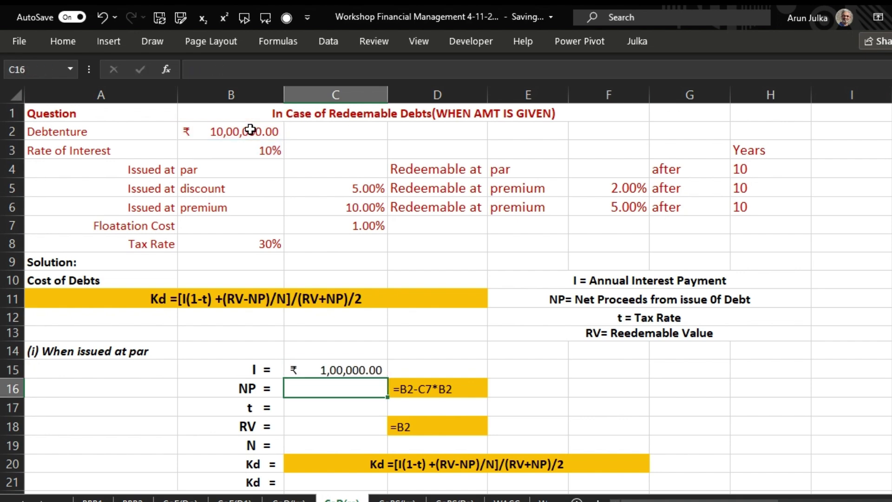
pyautogui.write('=')
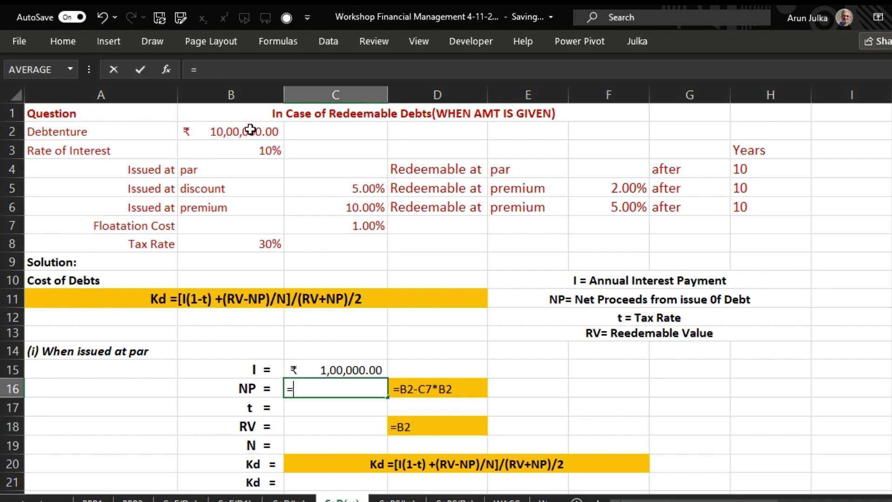
pyautogui.click(245, 132)
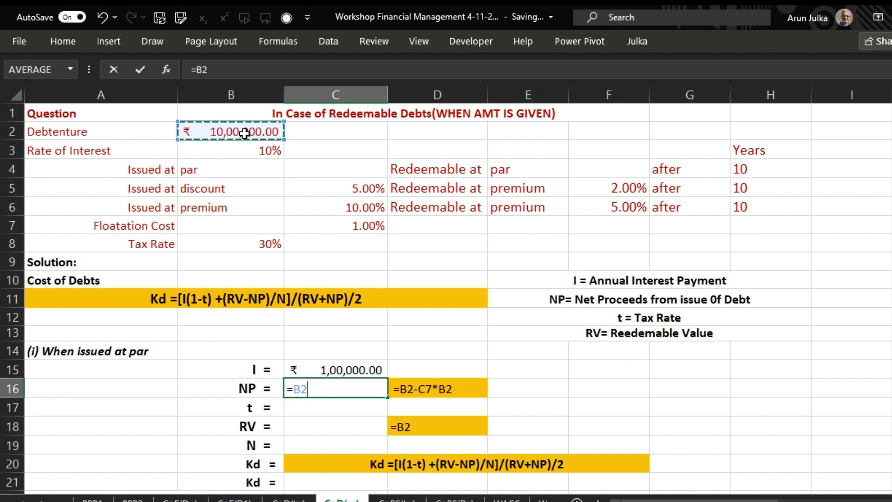
pyautogui.write('-')
pyautogui.click(335, 224)
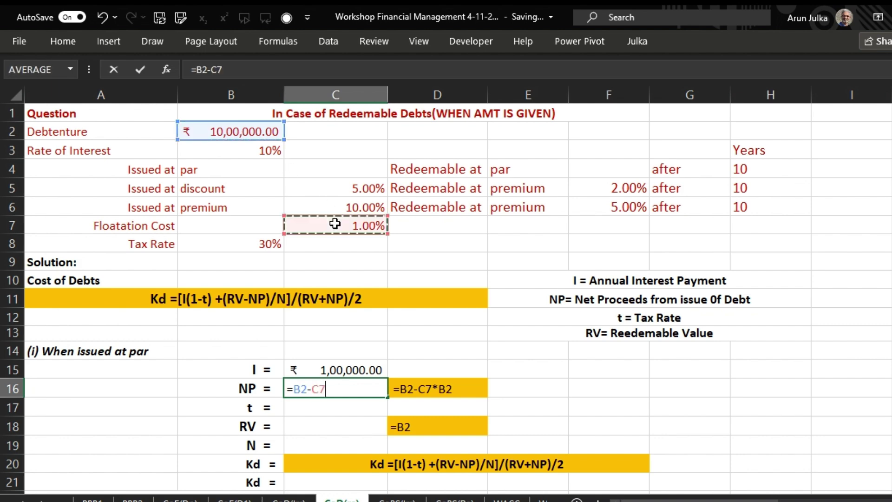
pyautogui.write('*')
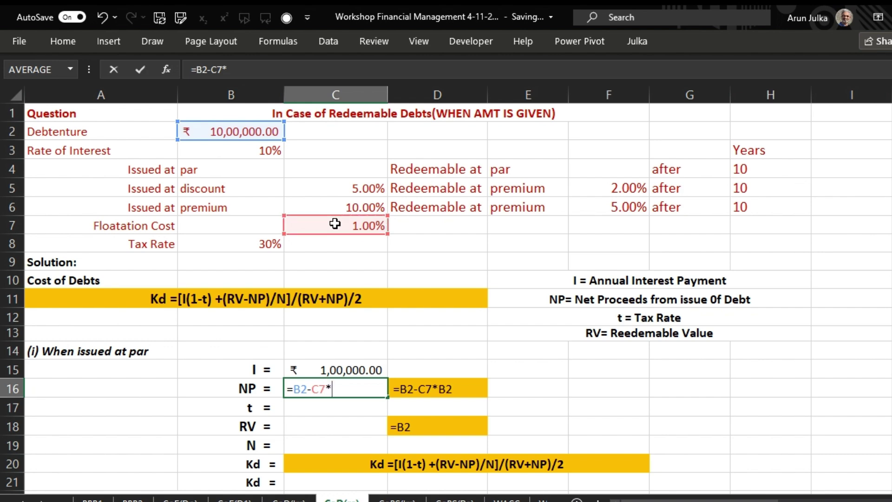
pyautogui.click(264, 131)
pyautogui.press('Return')
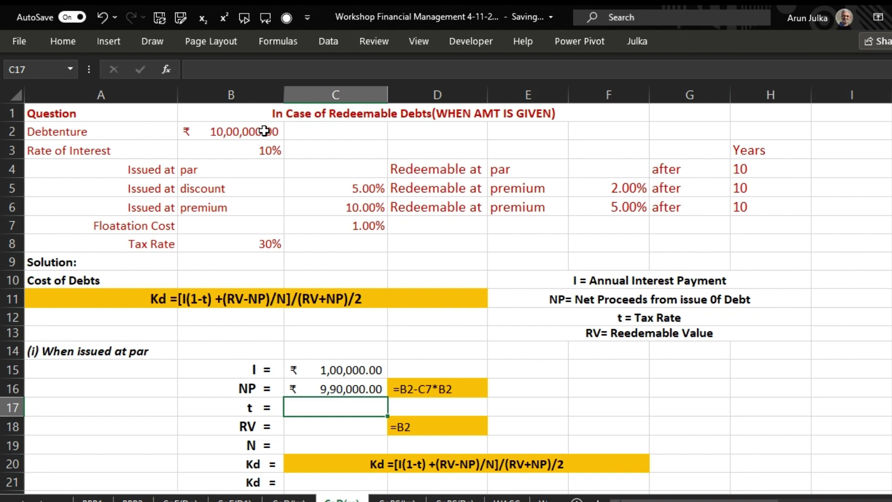
# Link t to B8 (30%), RV to B2 (10,00,000) and N to H4 (10 years).
pyautogui.write('=')
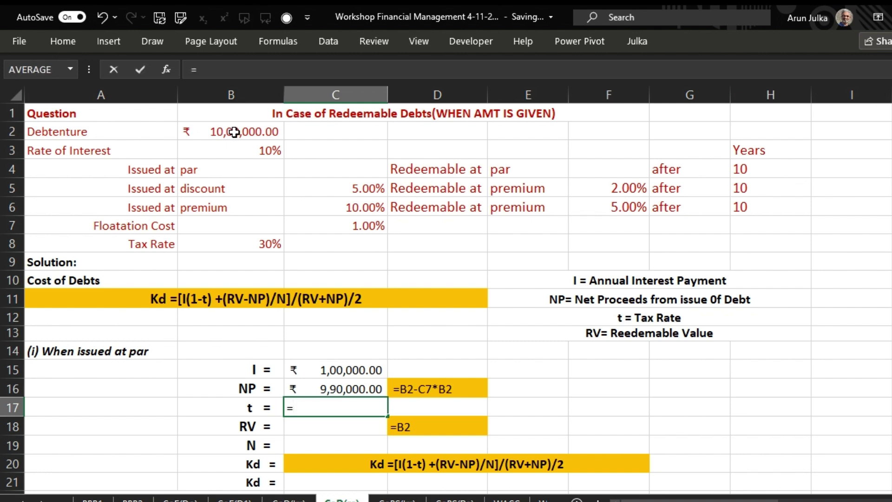
pyautogui.click(231, 238)
pyautogui.press('Return')
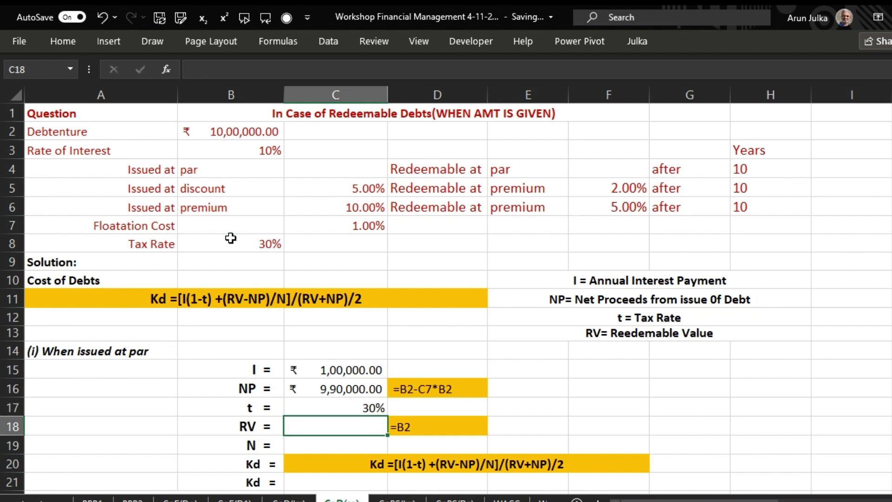
pyautogui.write('=')
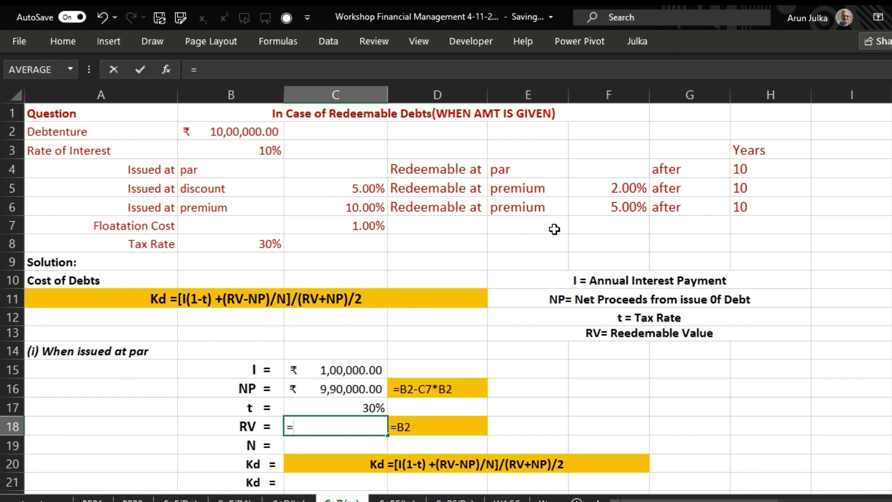
pyautogui.click(251, 130)
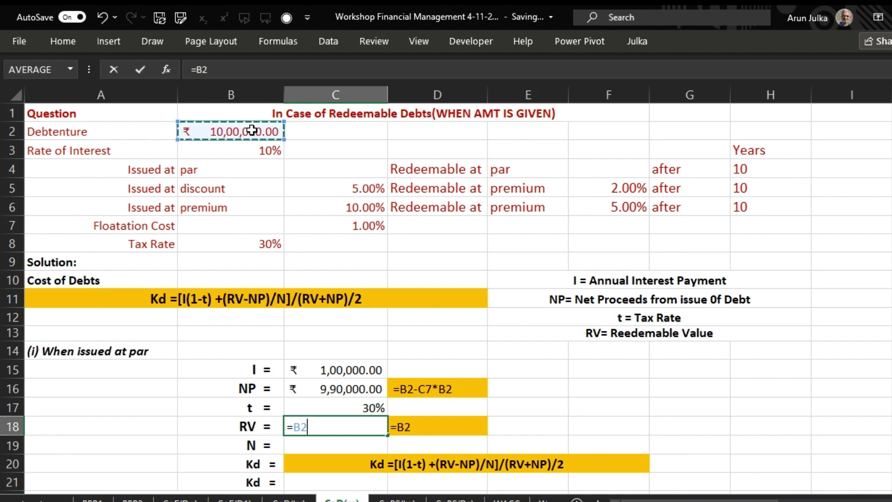
pyautogui.press('Return')
pyautogui.write('=')
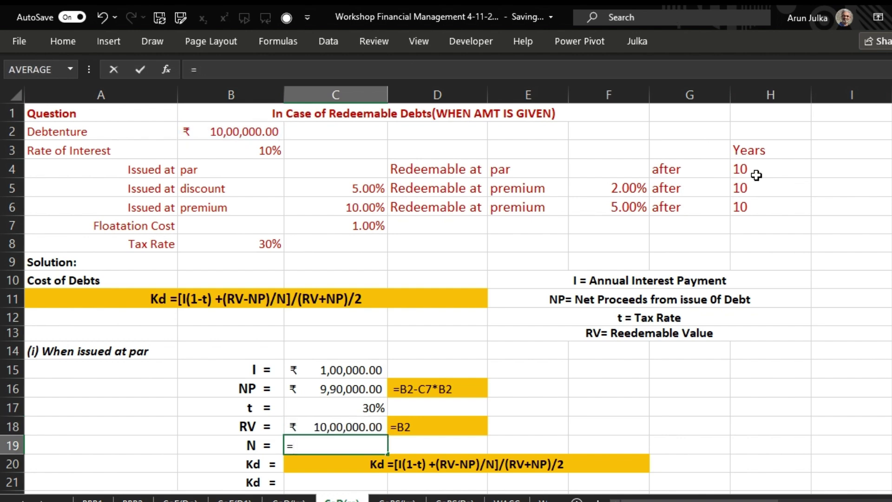
pyautogui.click(756, 169)
pyautogui.press('Return')
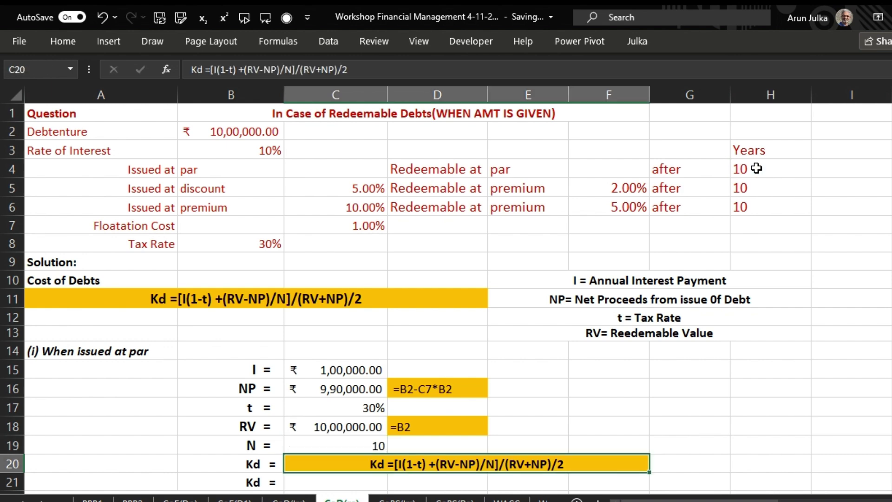
# Start C21's Kd formula with the numerator C15*(1-C17)+(C18-C16)/C19.
pyautogui.click(327, 484)
pyautogui.write('=')
pyautogui.press('BackSpace')
pyautogui.write('=')
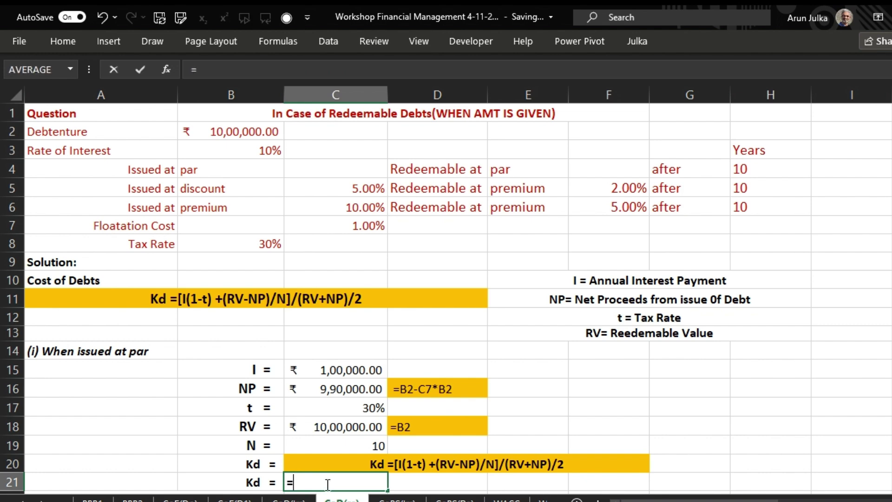
pyautogui.write('(')
pyautogui.click(353, 371)
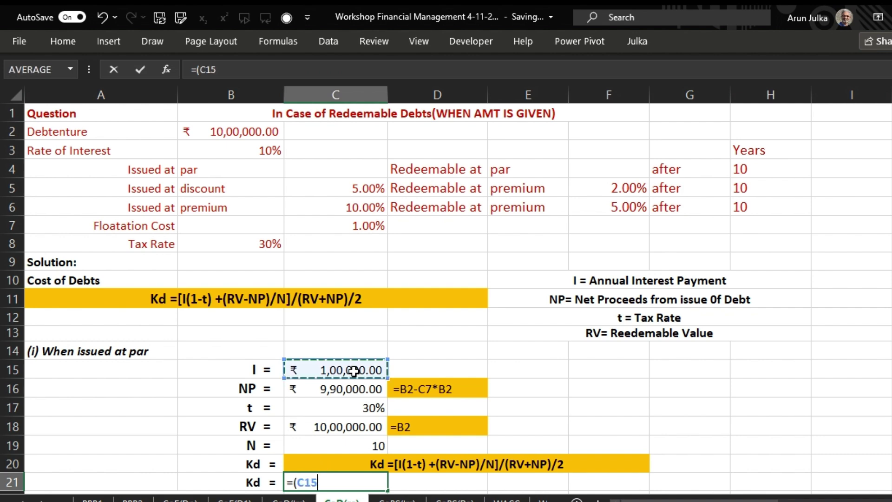
pyautogui.write('*(')
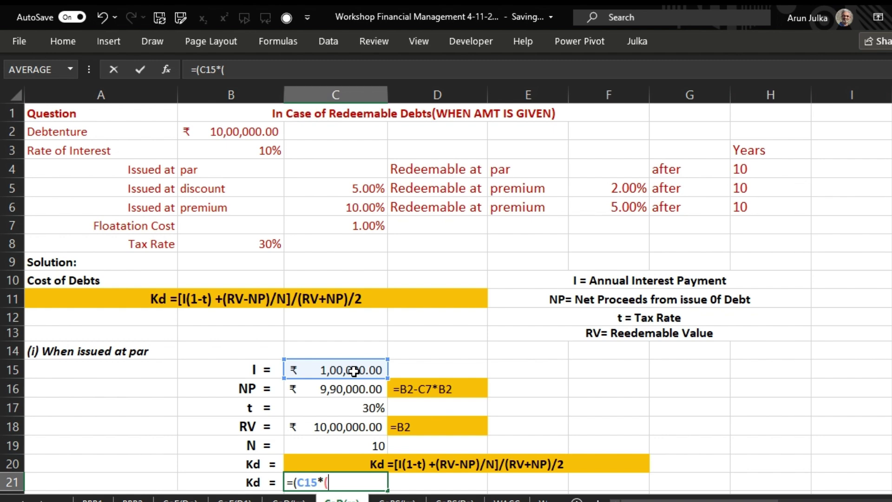
pyautogui.write('1-')
pyautogui.click(337, 410)
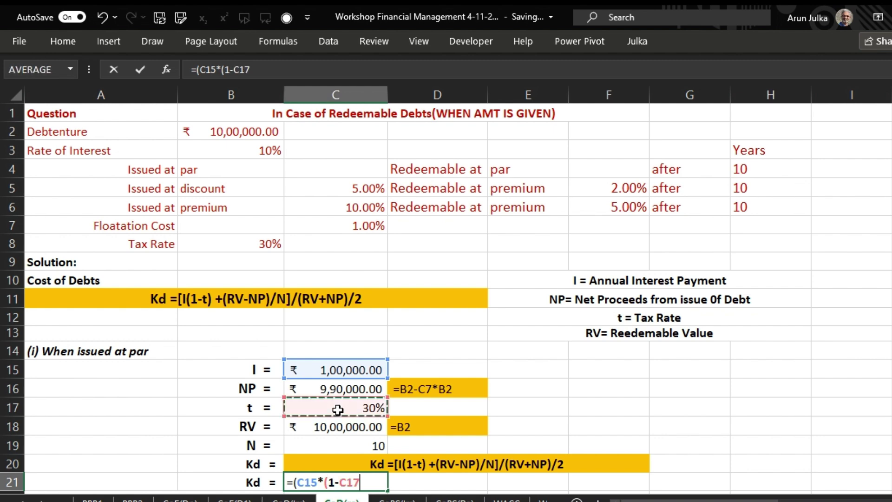
pyautogui.write(')')
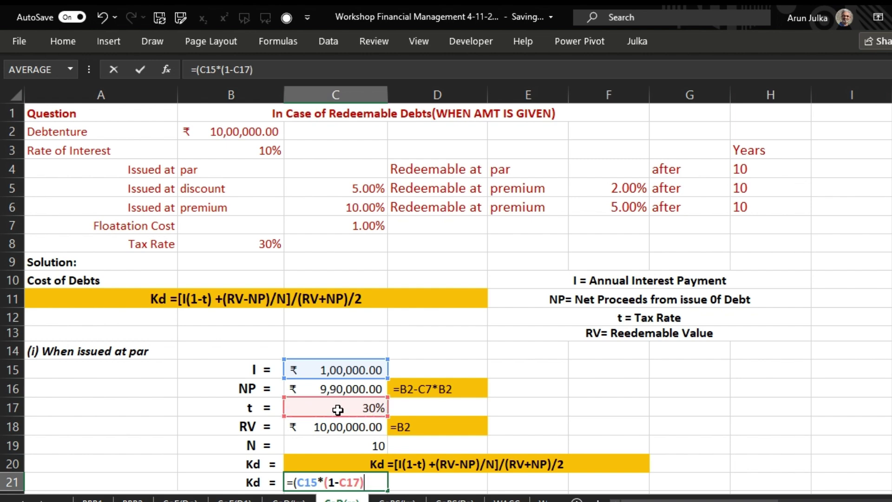
pyautogui.write('+(')
pyautogui.click(336, 425)
pyautogui.write('-')
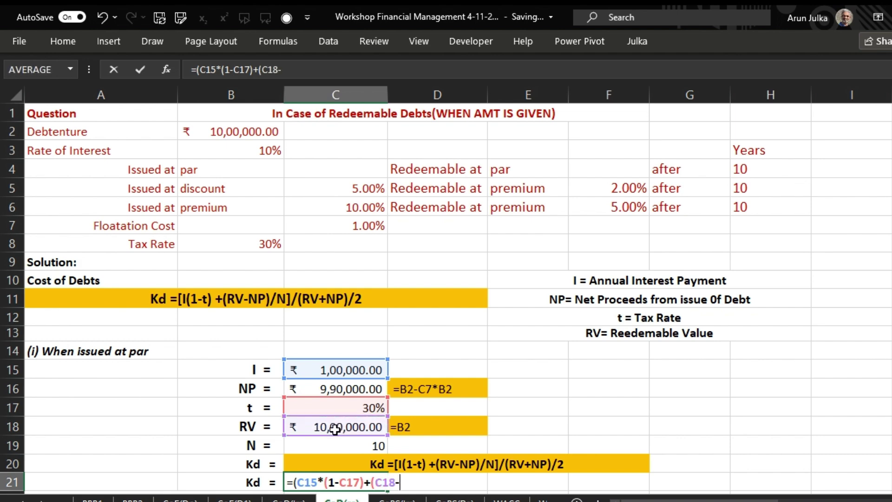
pyautogui.click(343, 386)
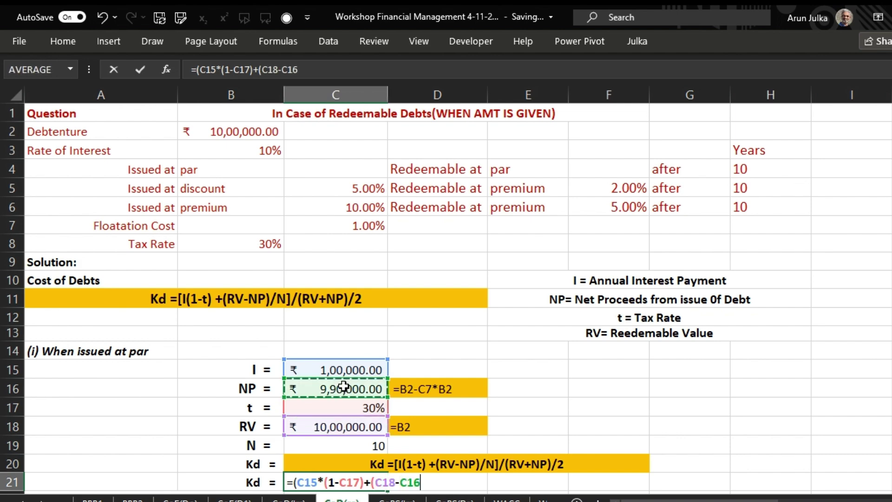
pyautogui.write(')/')
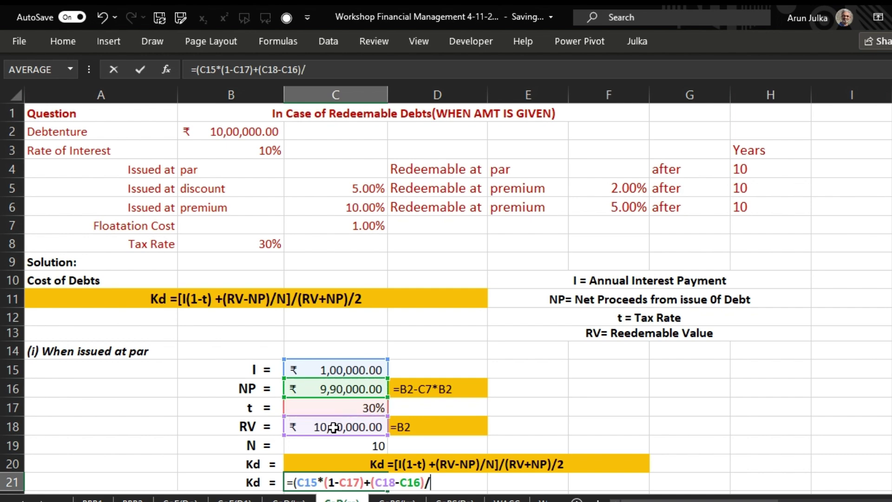
pyautogui.click(333, 445)
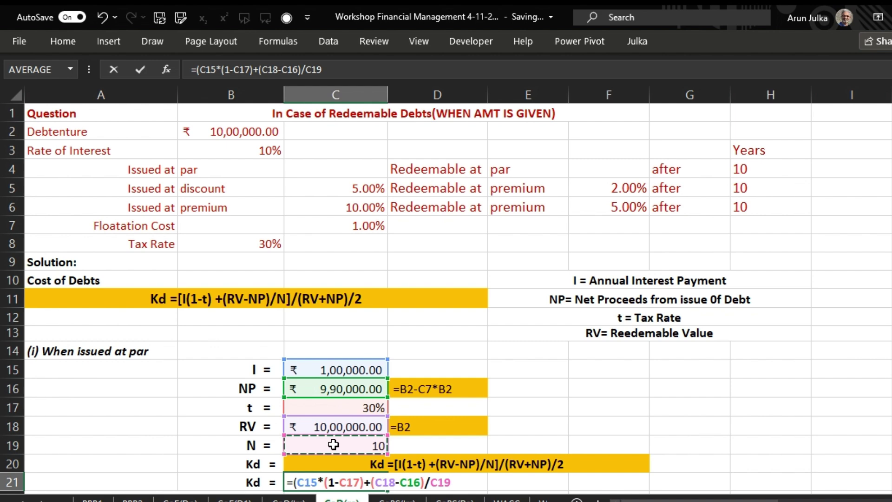
# Divide by the average (C18+C16)/2 and commit, giving at-par Kd of 7.14%.
pyautogui.write(')/')
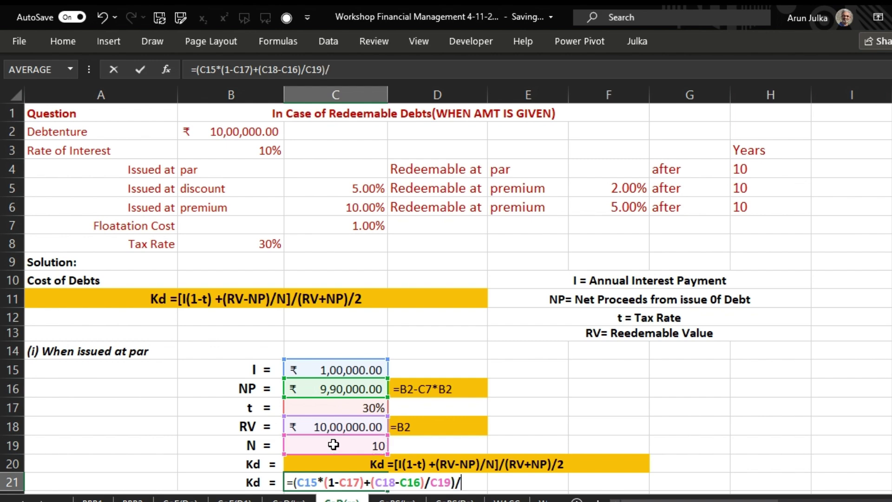
pyautogui.write('((')
pyautogui.click(336, 426)
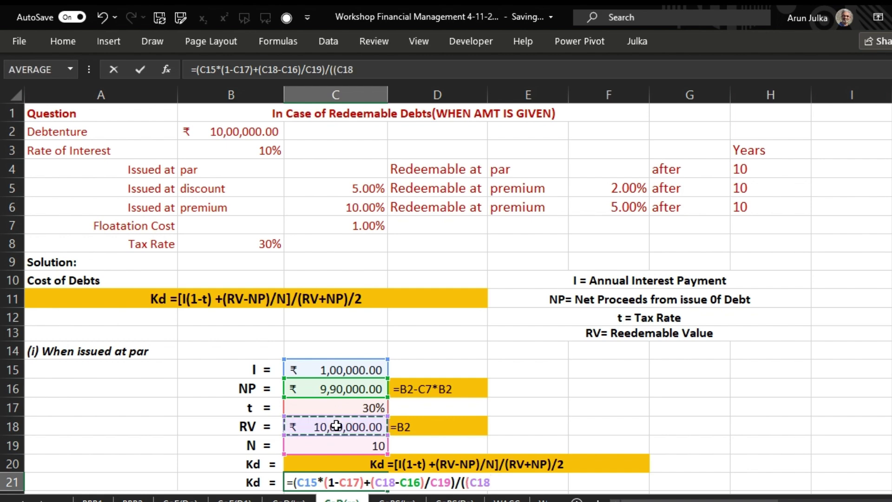
pyautogui.write('+')
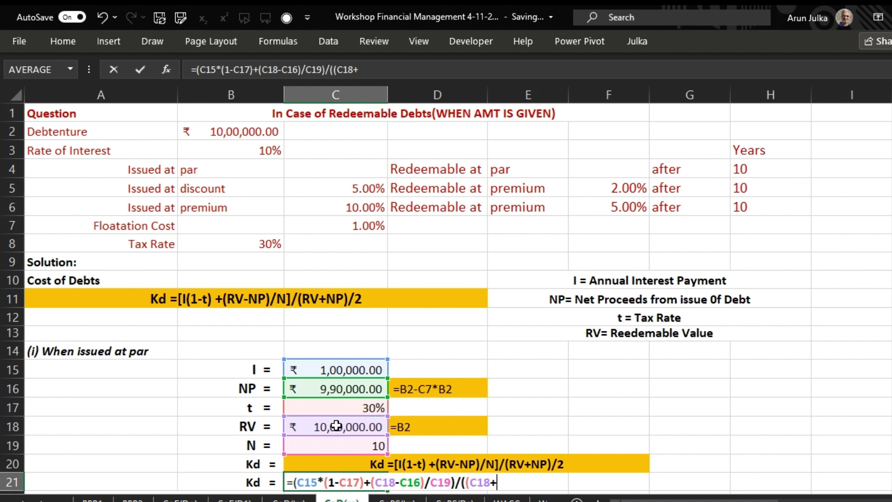
pyautogui.click(331, 388)
pyautogui.write(')')
pyautogui.write('/2')
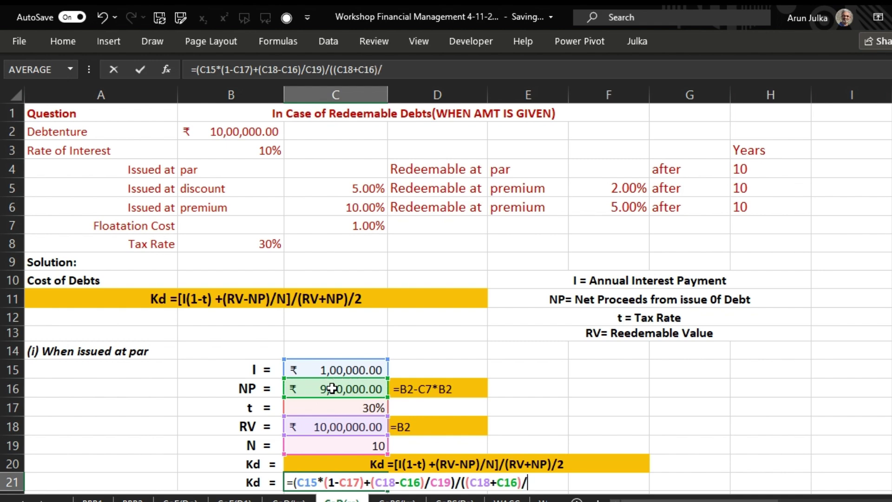
pyautogui.write(')')
pyautogui.press('Return')
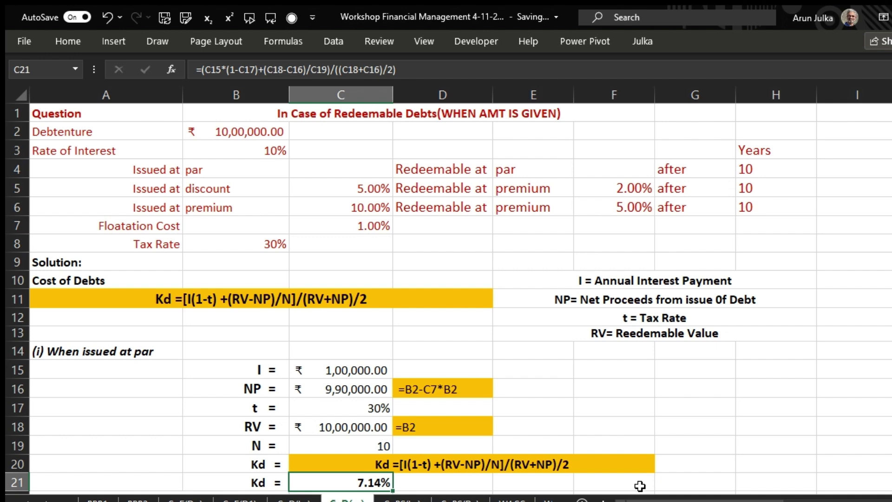
# In the at-discount section, enter interest =B3*B2 in C23, giving ₹1,00,000.00.
pyautogui.click(50, 350)
pyautogui.scroll(-3, 158, 378)
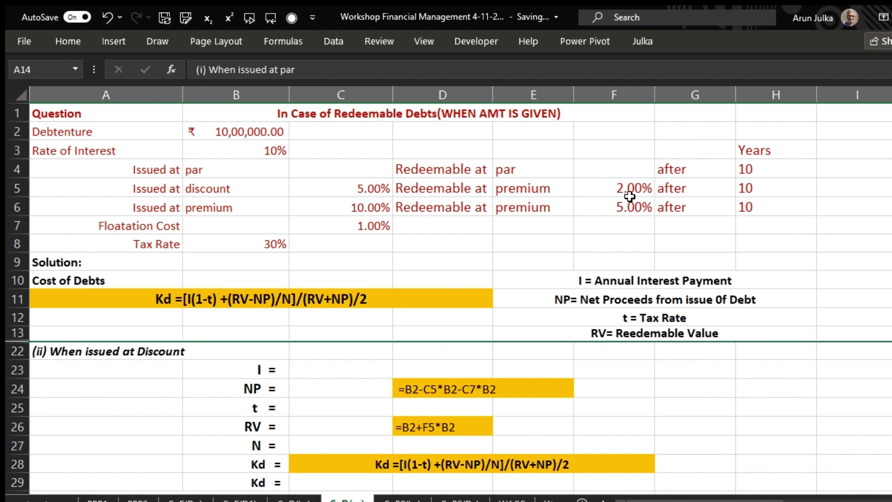
pyautogui.click(322, 368)
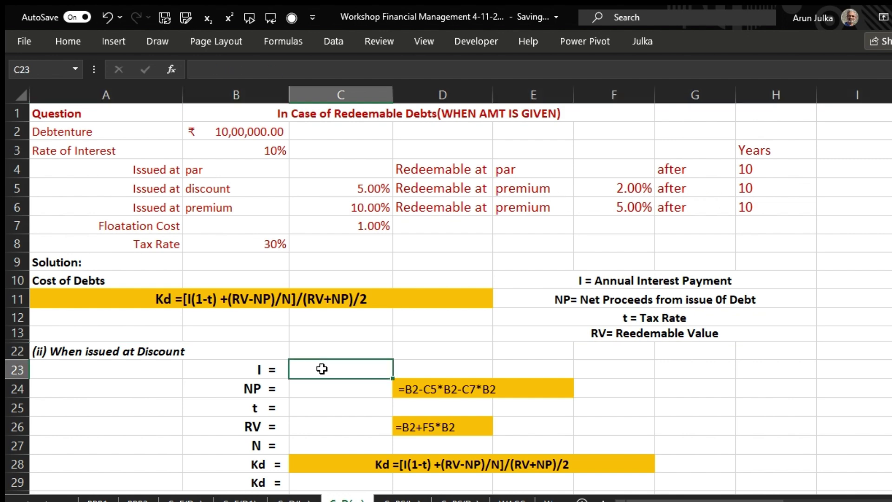
pyautogui.write('=')
pyautogui.click(282, 151)
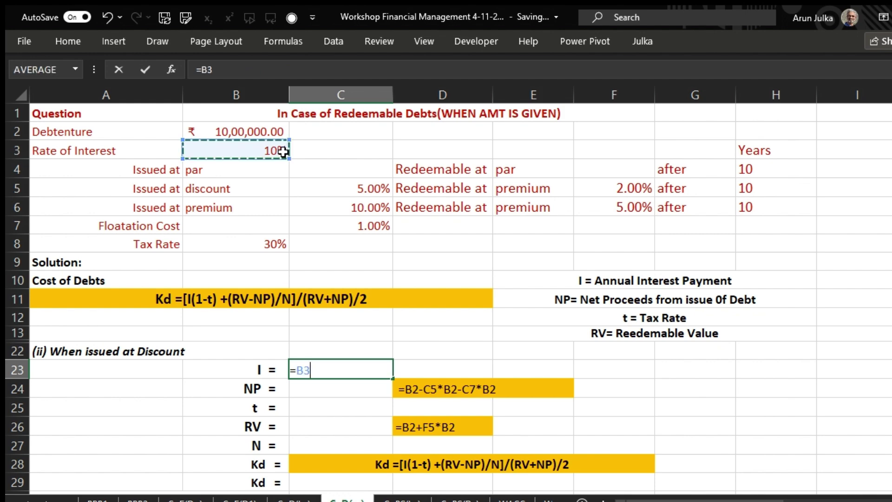
pyautogui.write('*')
pyautogui.click(266, 133)
pyautogui.press('Return')
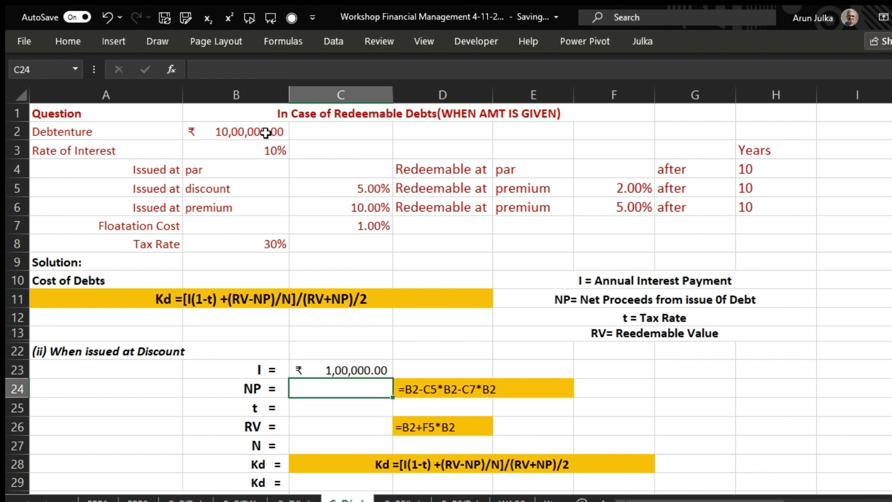
# Enter net proceeds =B2-C5*B2-C7*B2 in C24, giving ₹9,40,000.00.
pyautogui.write('=')
pyautogui.click(229, 130)
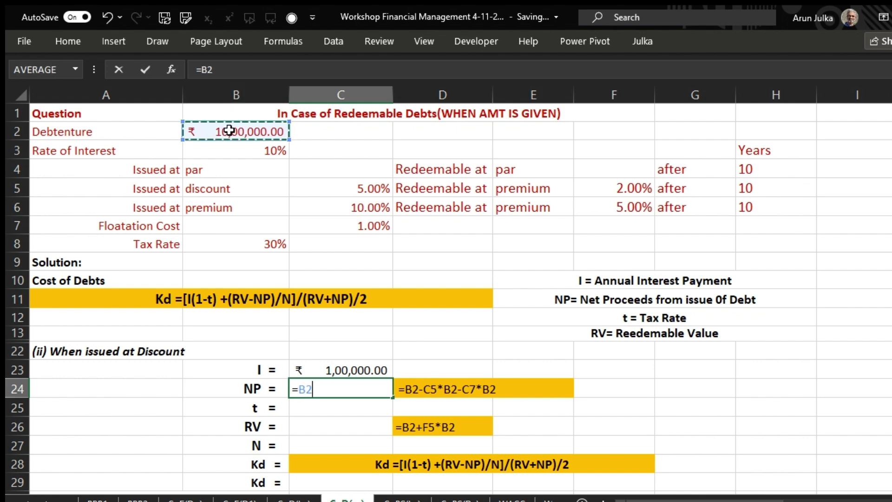
pyautogui.write('-')
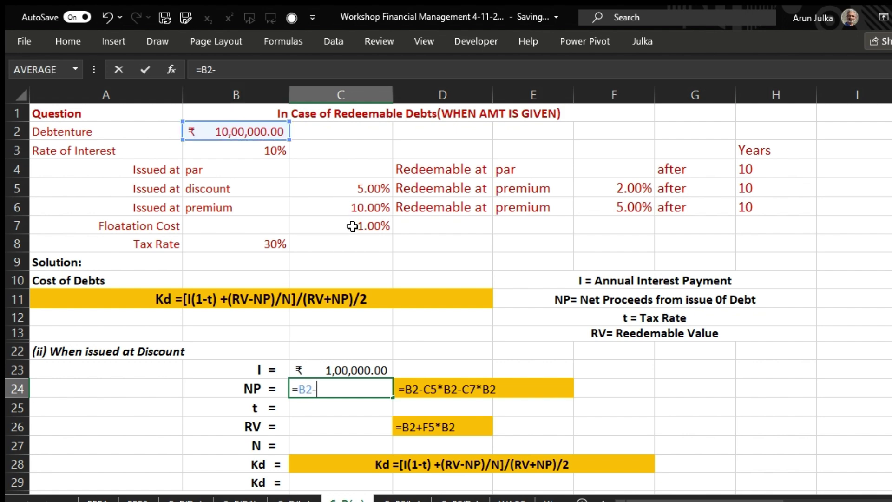
pyautogui.click(365, 190)
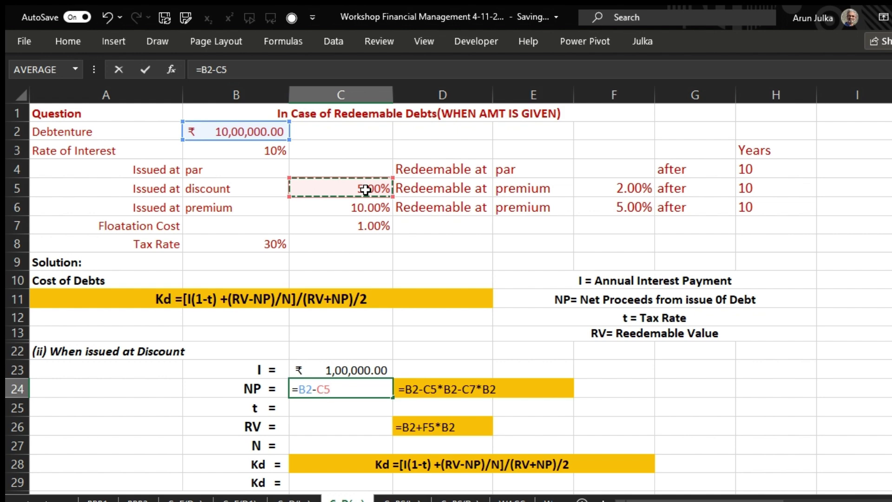
pyautogui.write('*')
pyautogui.click(263, 129)
pyautogui.write('-')
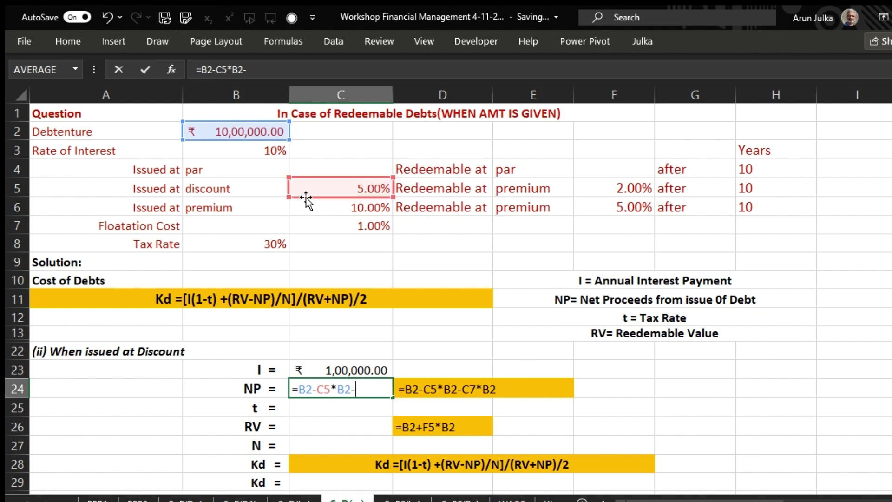
pyautogui.click(326, 221)
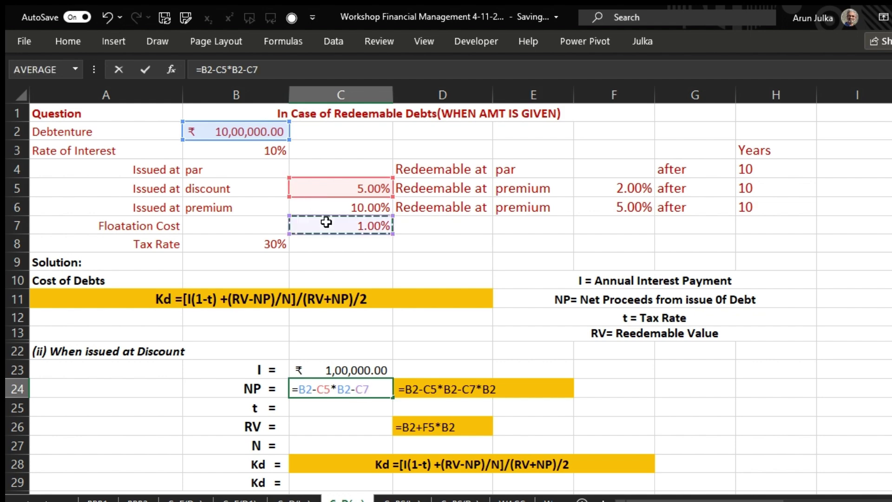
pyautogui.write('*')
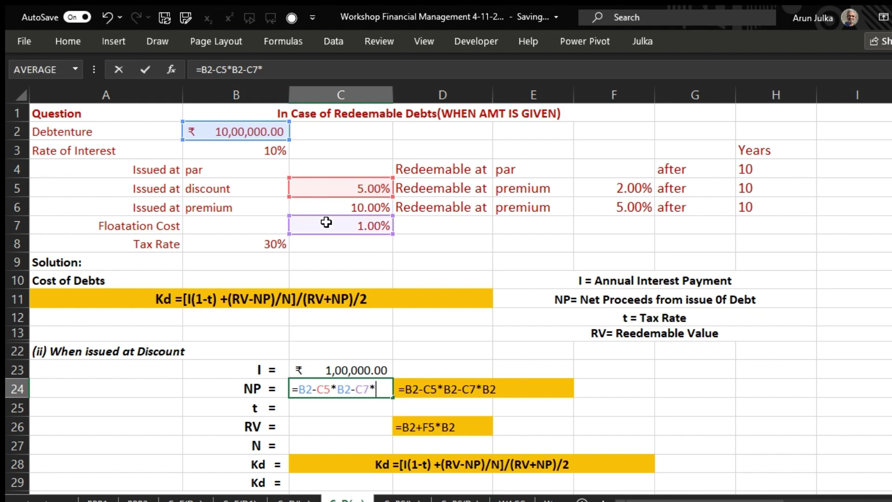
pyautogui.click(251, 132)
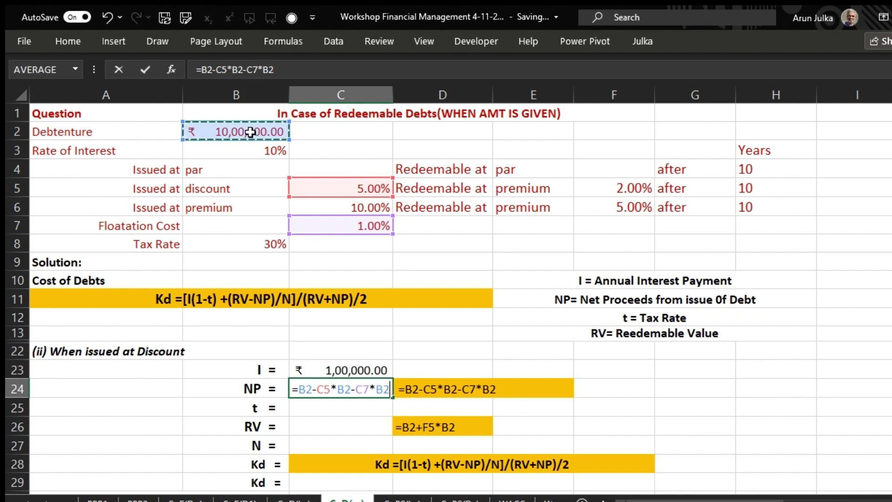
pyautogui.press('Return')
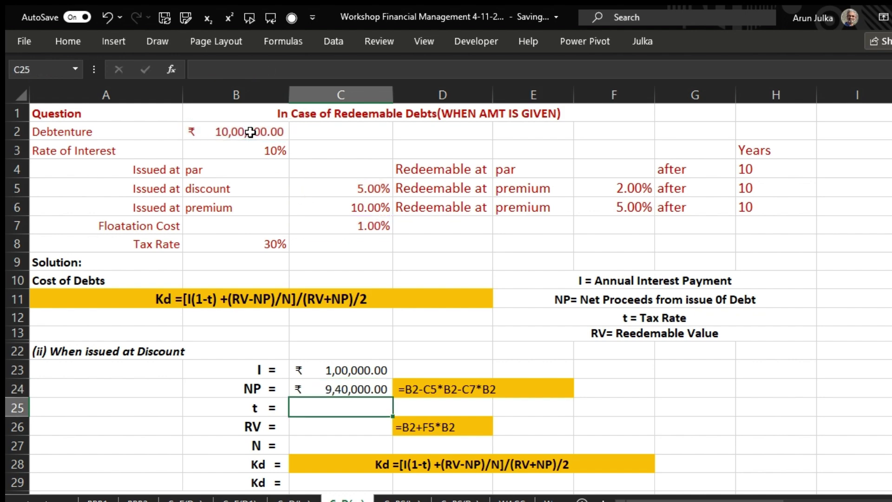
# Link t to the 30% tax rate and set RV to =B2+F5*B2, giving ₹10,20,000.00.
pyautogui.write('=')
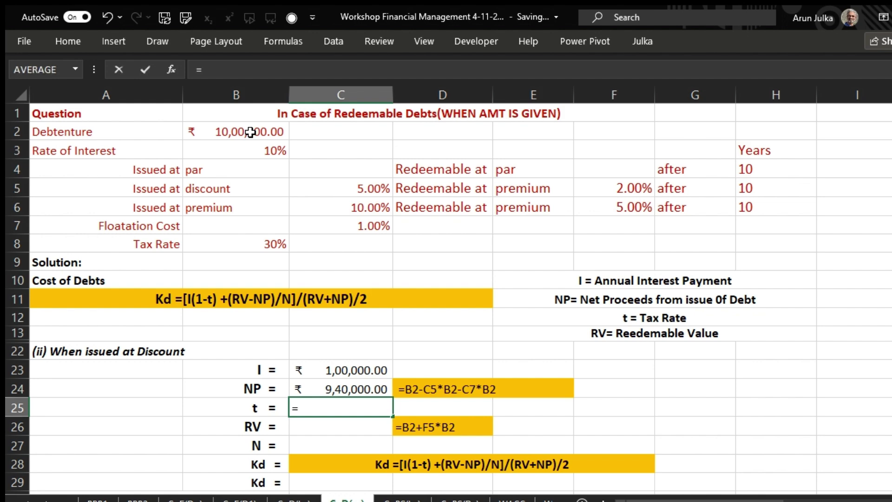
pyautogui.click(238, 243)
pyautogui.press('Return')
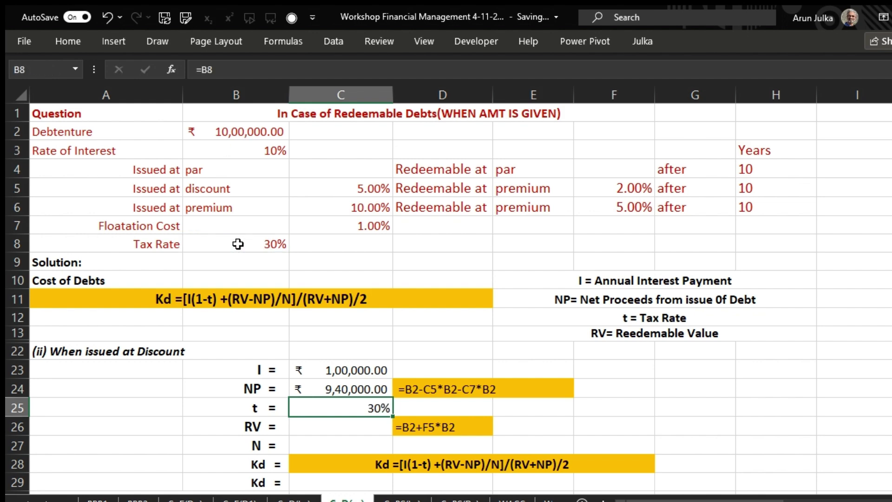
pyautogui.write('=')
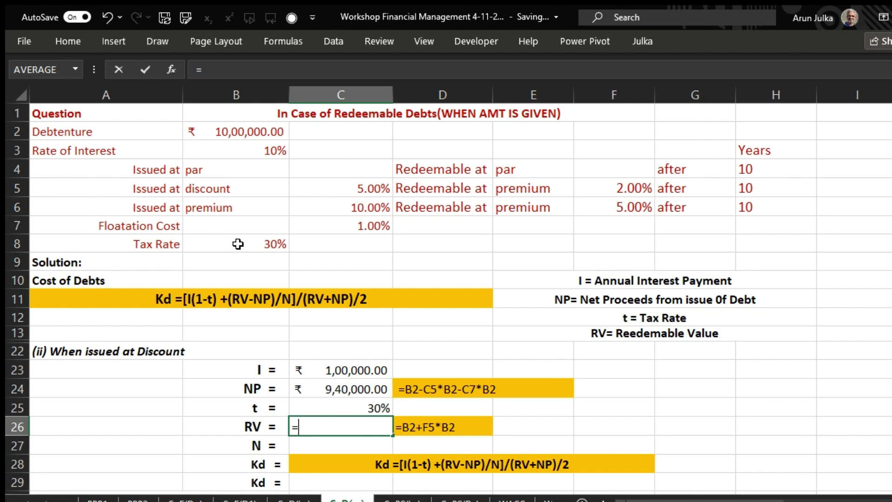
pyautogui.click(239, 132)
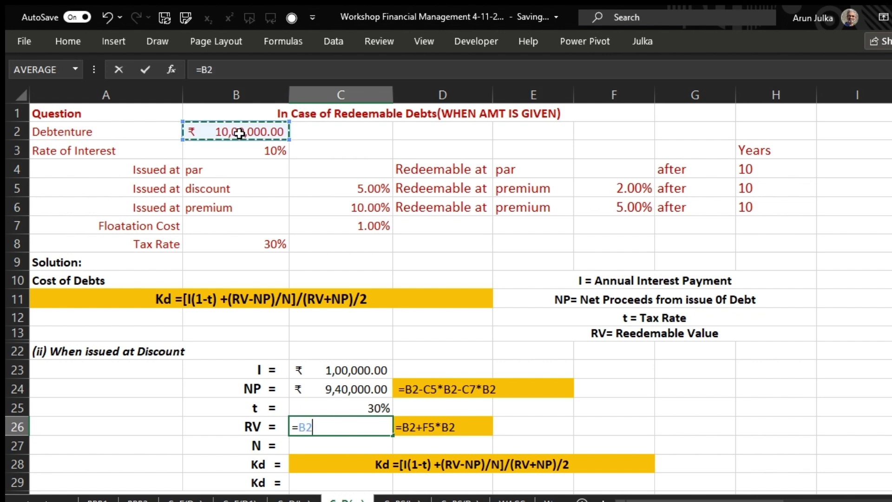
pyautogui.write('+')
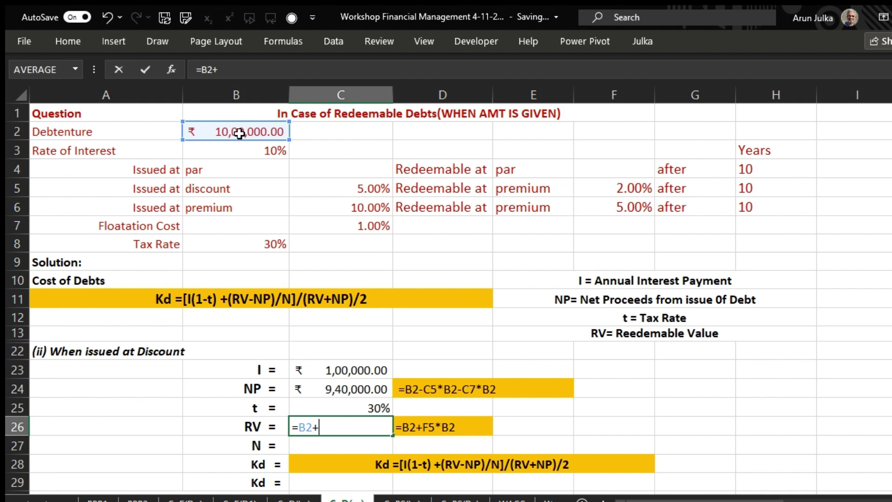
pyautogui.click(618, 191)
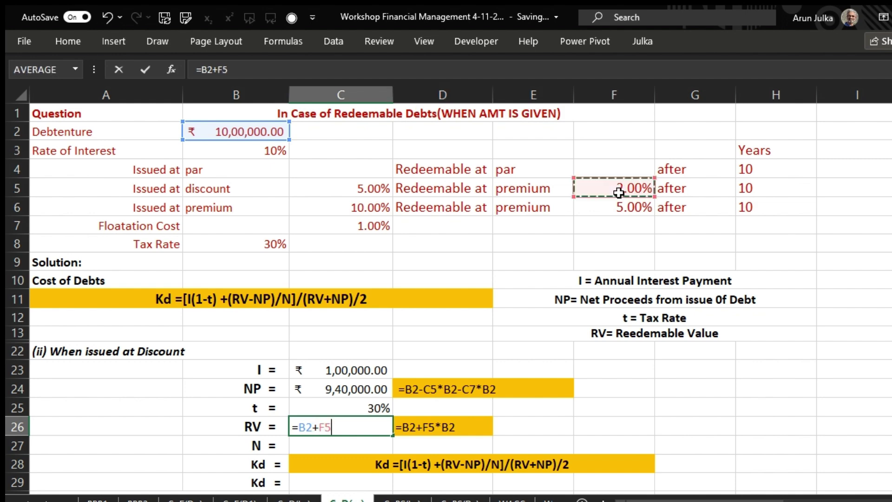
pyautogui.write('*')
pyautogui.click(262, 126)
pyautogui.press('Return')
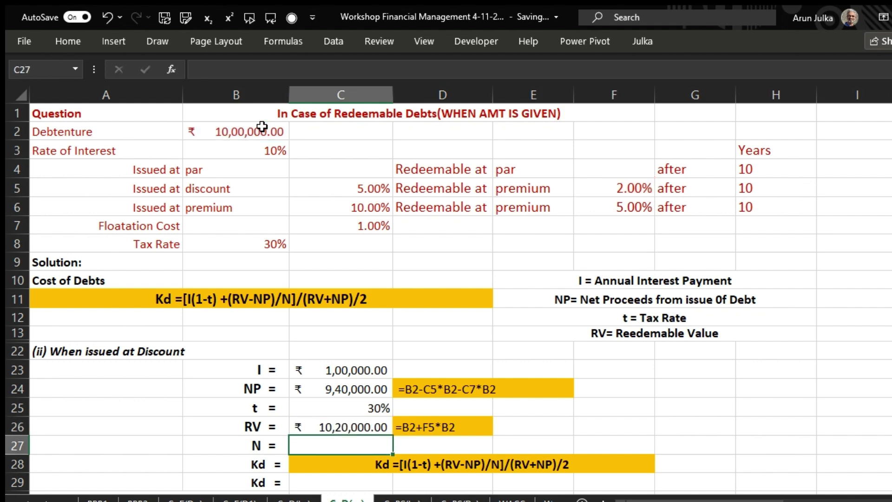
# Set N in C27 to =H5, the 10-year term.
pyautogui.write('=')
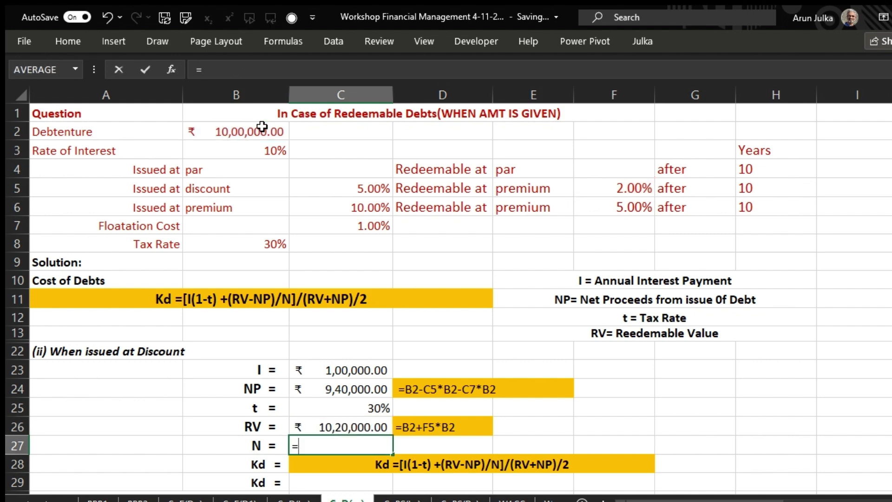
pyautogui.click(746, 187)
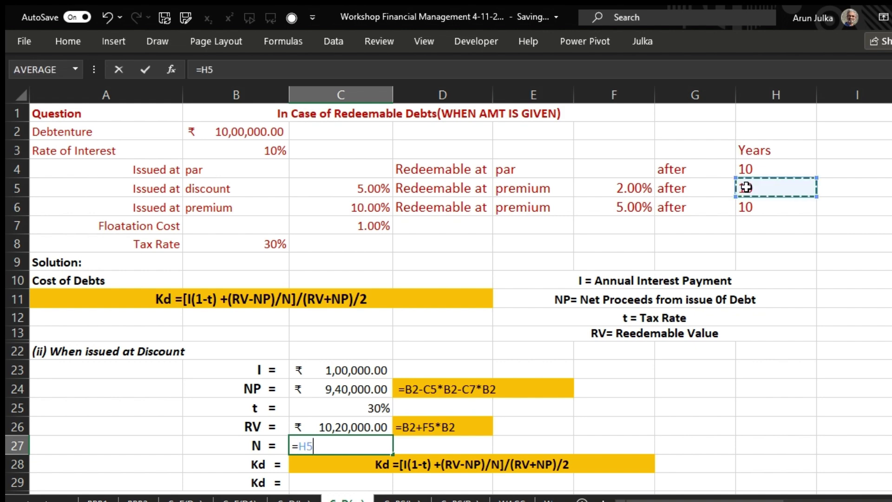
pyautogui.press('Return')
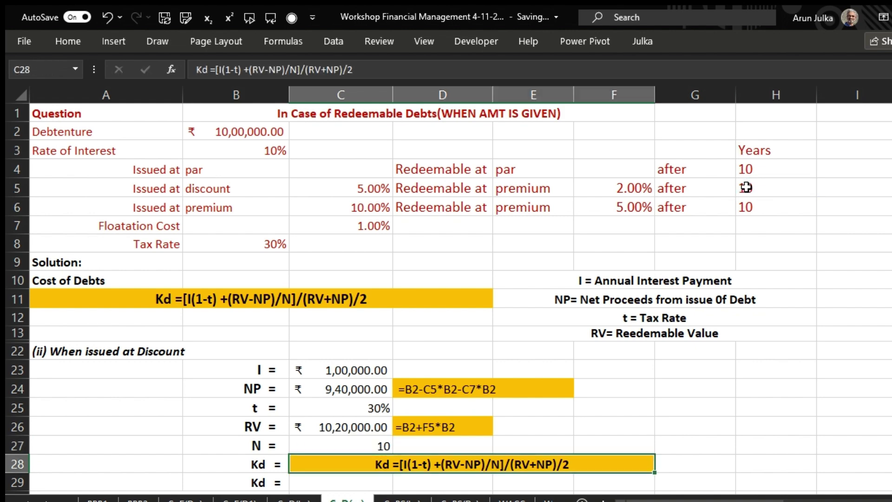
pyautogui.click(327, 483)
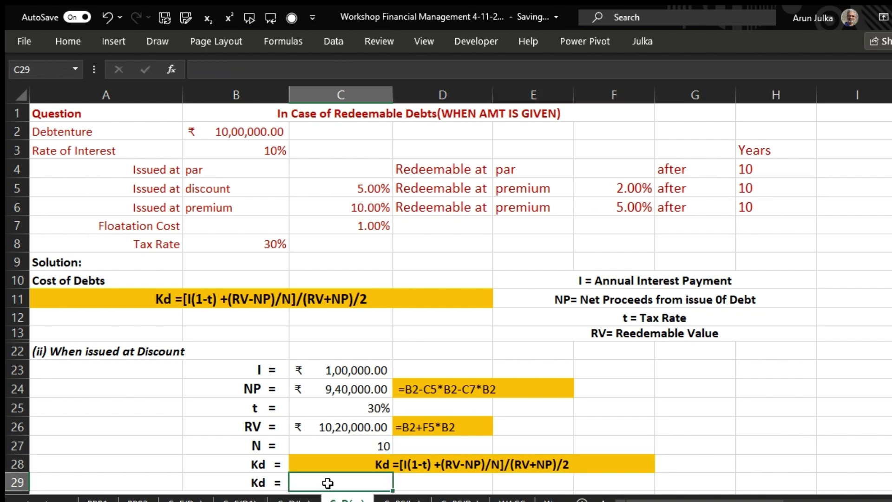
# Enter =(C23*(1-C25)+(C26-C24)/C27)/((C26+C24)/2) in C29, giving discount Kd of 7.96%.
pyautogui.write('=(')
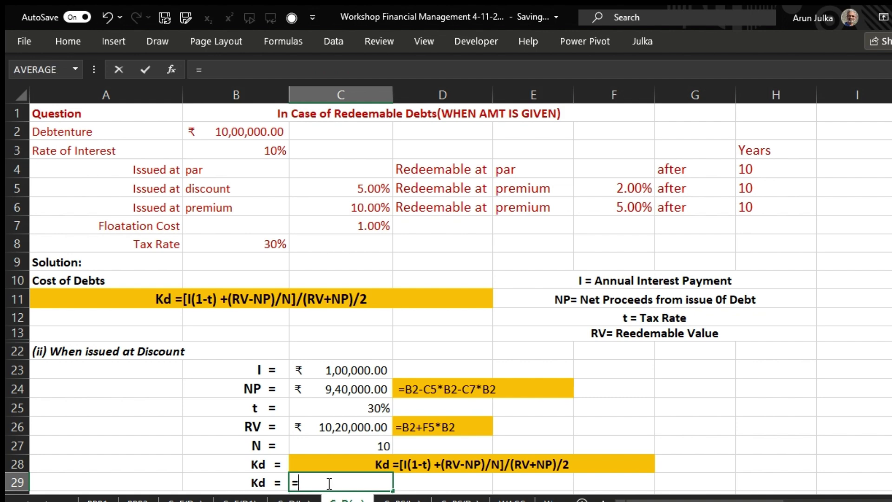
pyautogui.click(350, 370)
pyautogui.write('*')
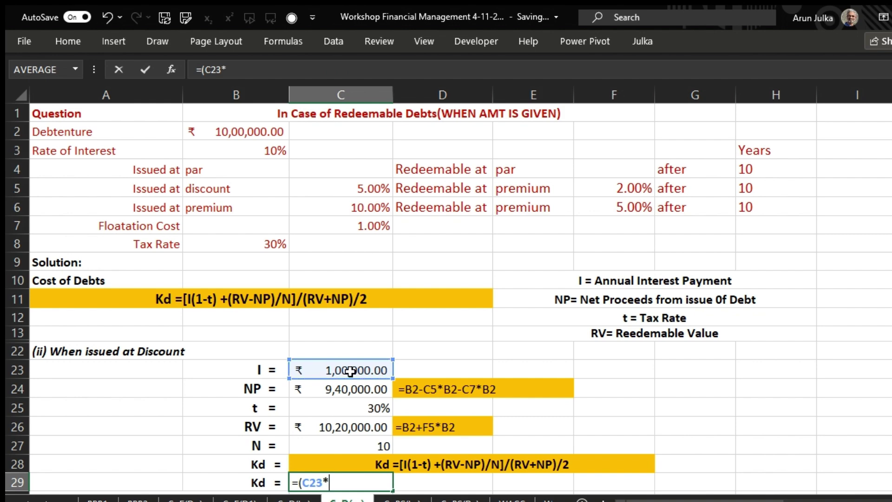
pyautogui.write('(1-')
pyautogui.click(356, 411)
pyautogui.write(')')
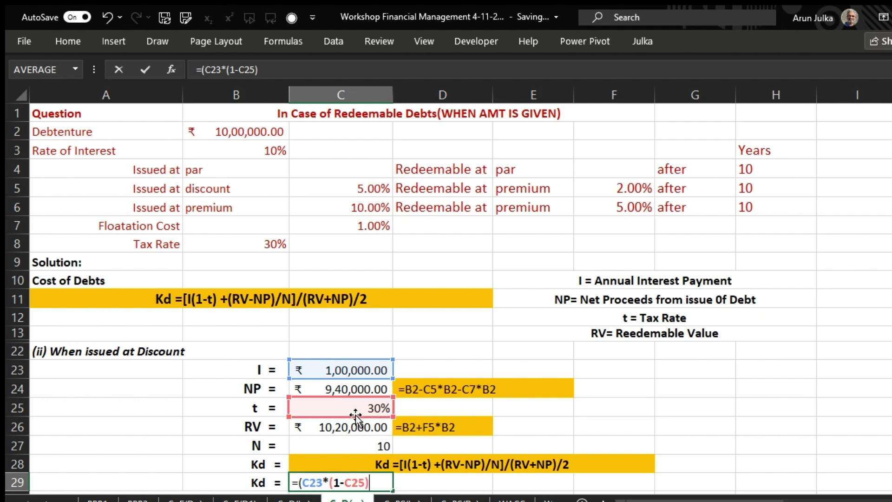
pyautogui.write('+(C26-C24)/C27)/((')
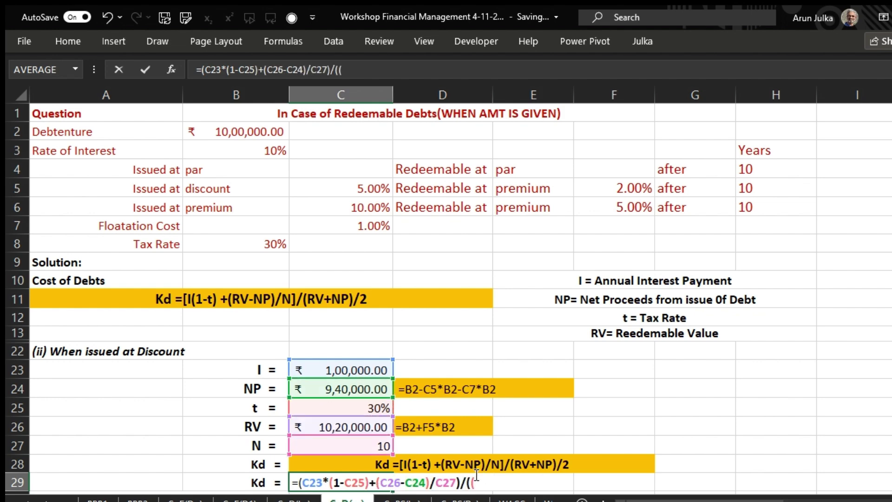
pyautogui.click(361, 426)
pyautogui.write('+')
pyautogui.click(346, 386)
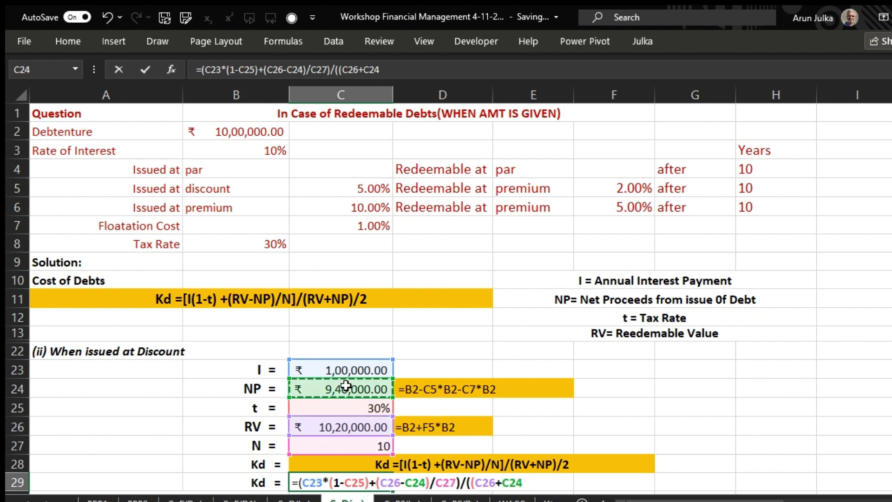
pyautogui.write(')')
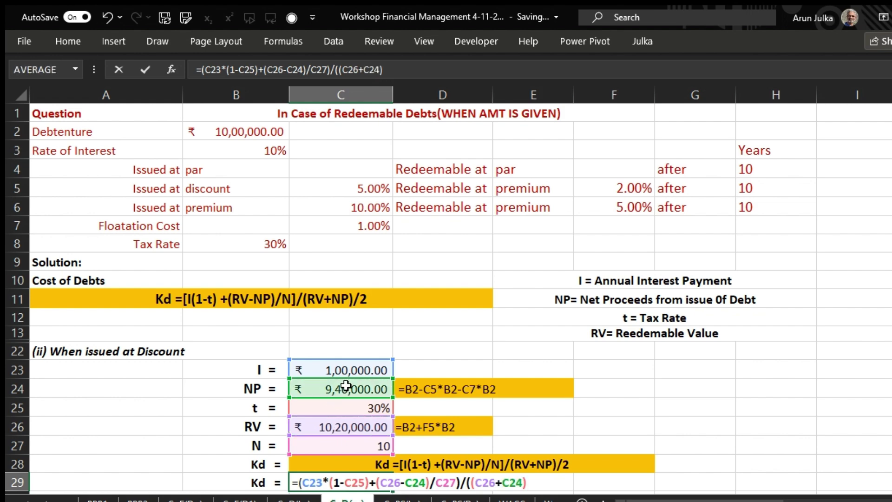
pyautogui.write('/2)')
pyautogui.press('Return')
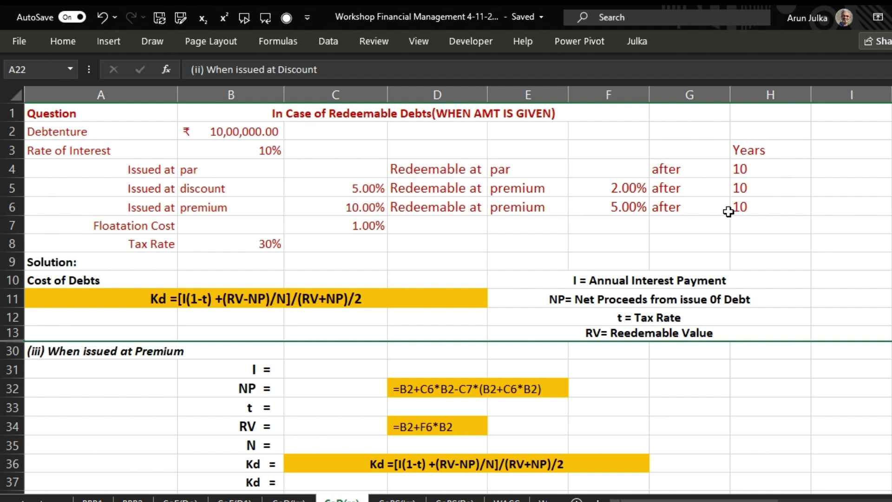
# Begin C31's premium-case interest formula with the 10% rate in B3.
pyautogui.click(321, 371)
pyautogui.write('=')
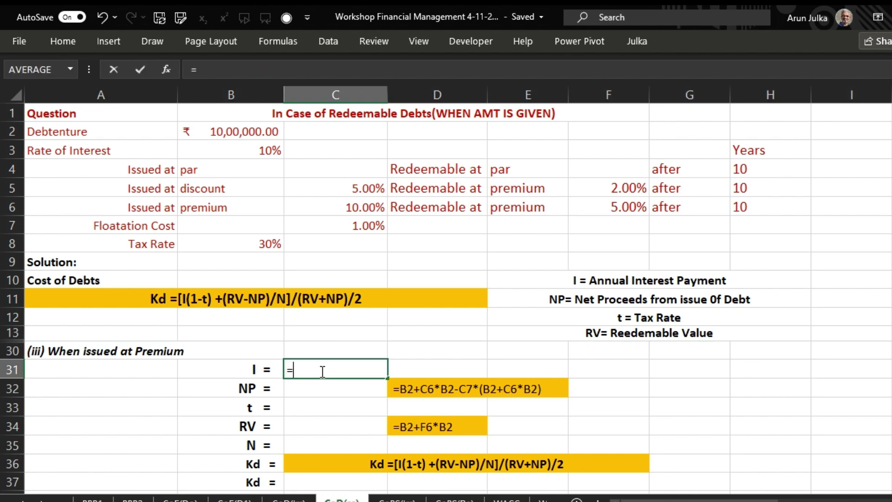
pyautogui.click(257, 154)
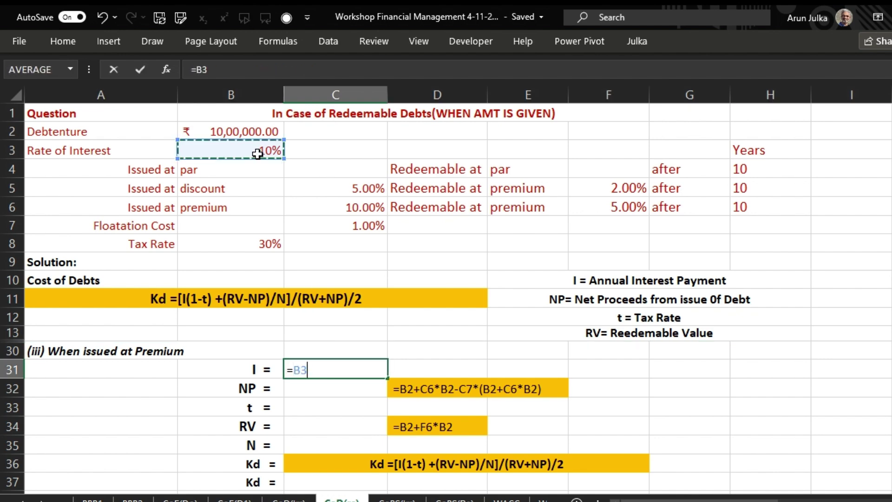
# Complete C31's interest as =B3*B2, giving ₹1,00,000.00.
pyautogui.write('*')
pyautogui.click(245, 131)
pyautogui.press('Return')
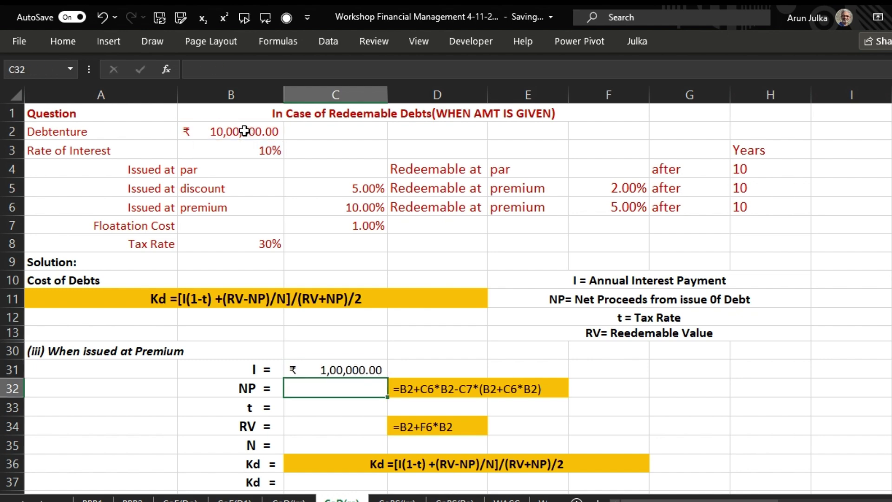
# In C32, build net proceeds as debenture amount plus 10% premium minus 1% floatation cost.
pyautogui.write('=')
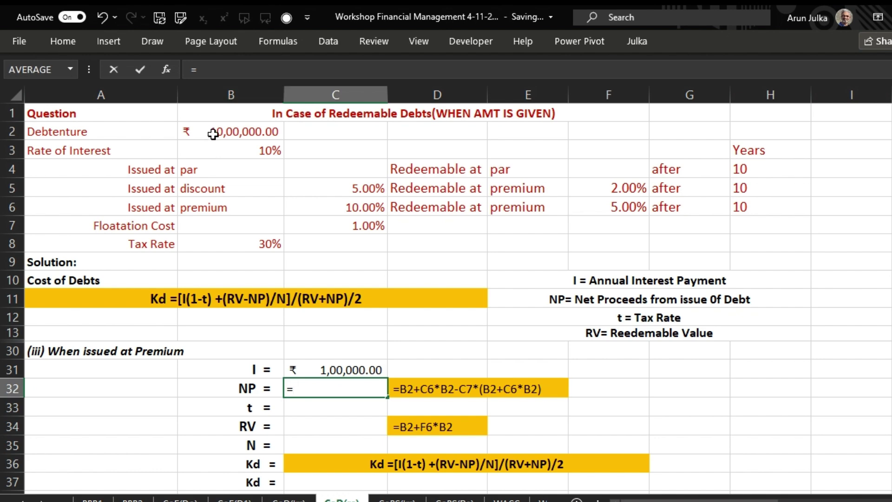
pyautogui.click(212, 133)
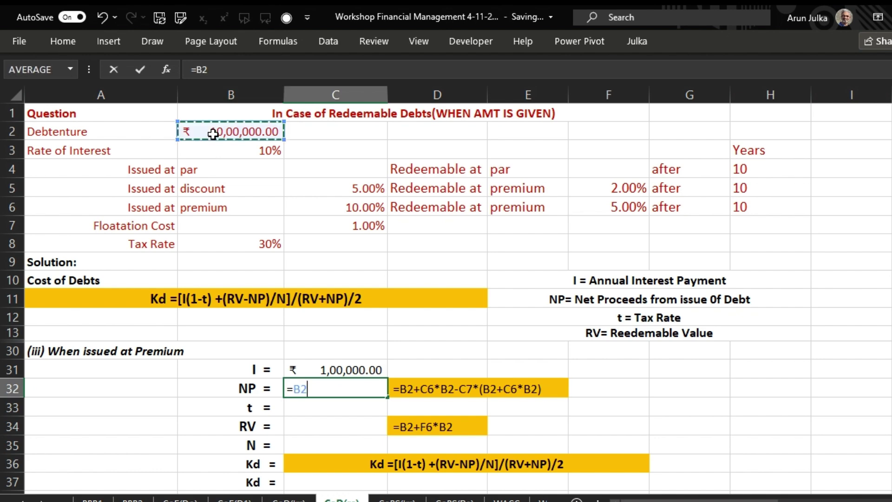
pyautogui.write('+')
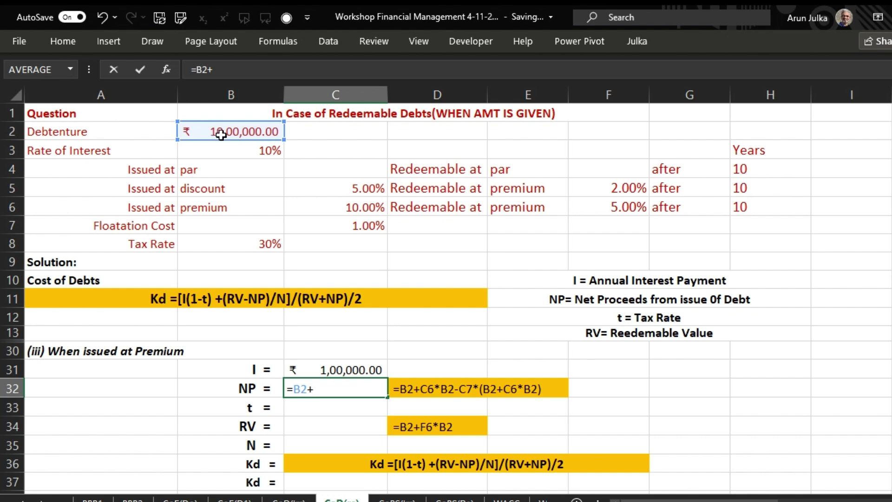
pyautogui.click(357, 209)
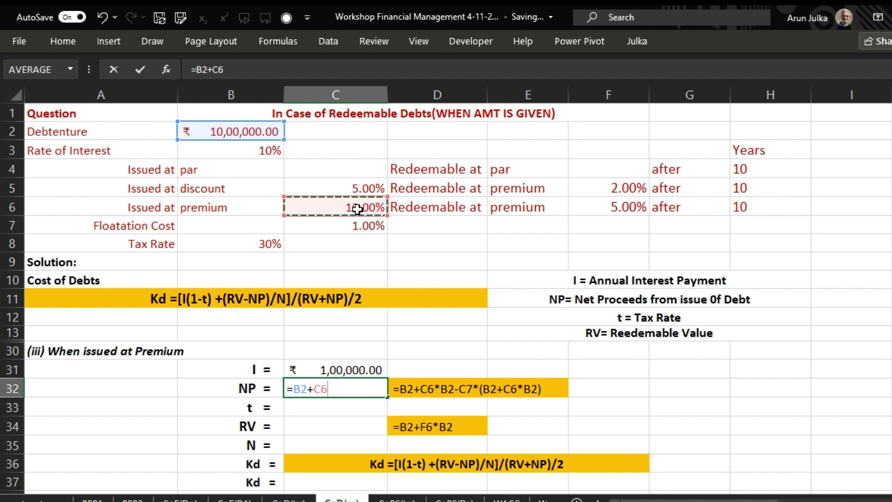
pyautogui.write('*')
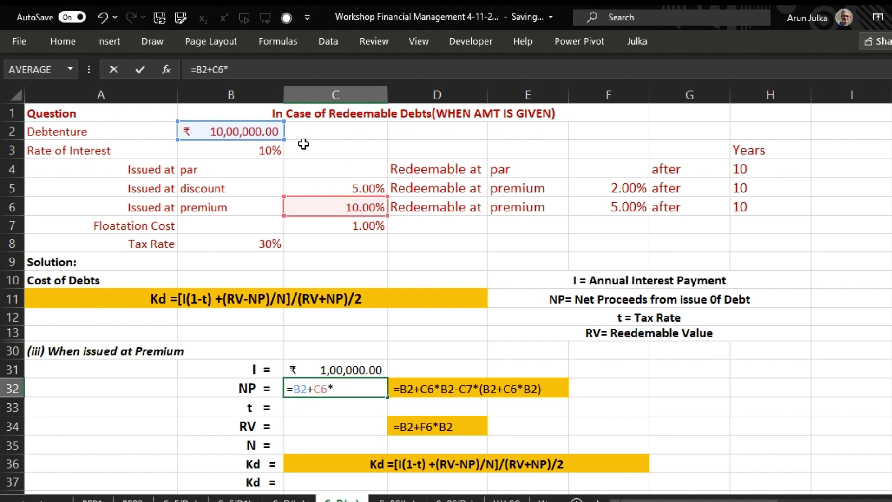
pyautogui.click(256, 130)
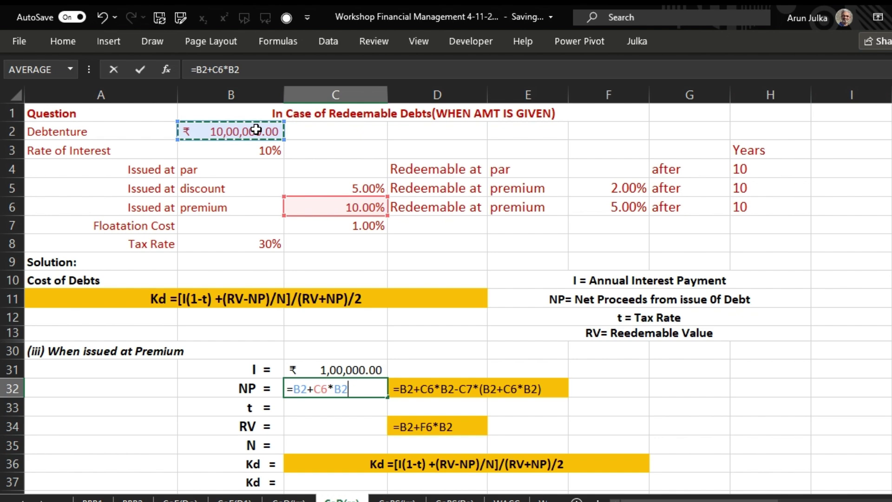
pyautogui.write('-')
pyautogui.click(347, 232)
pyautogui.write('*')
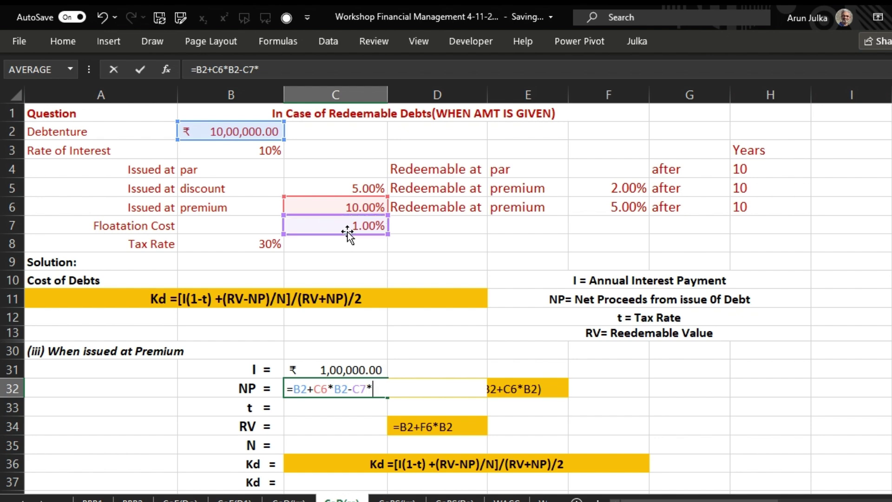
pyautogui.click(262, 133)
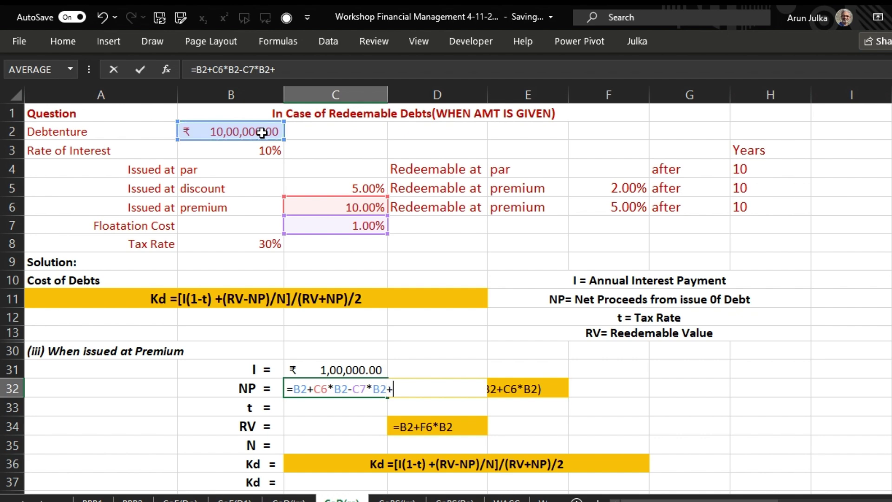
# Apply floatation cost to the premium-inclusive amount: =B2+C6*B2-C7*(B2+C6*B2), giving 10,89,000.00.
pyautogui.write('+')
pyautogui.click(346, 208)
pyautogui.write('*')
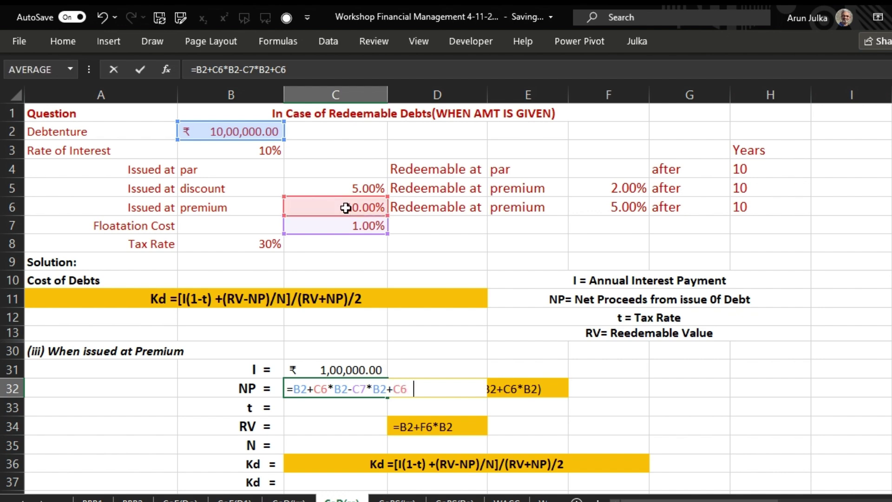
pyautogui.click(258, 131)
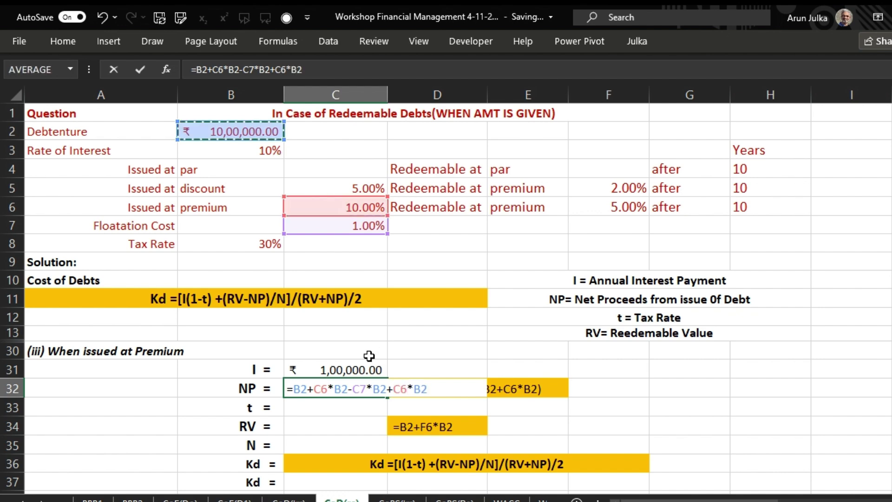
pyautogui.click(372, 389)
pyautogui.write('(')
pyautogui.click(439, 388)
pyautogui.write(')')
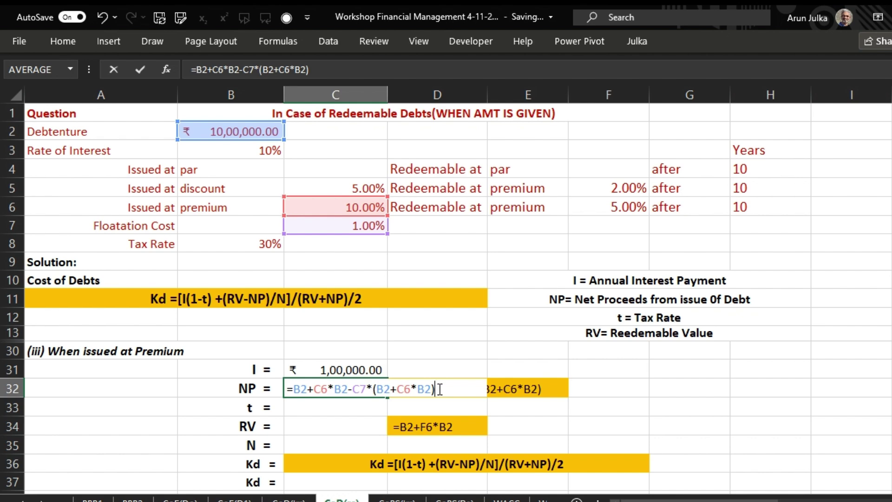
pyautogui.press('Return')
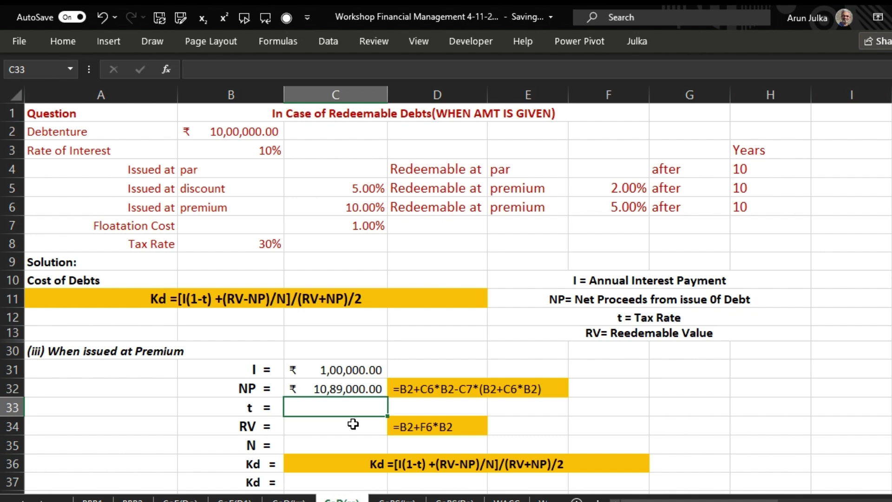
# Link t in C33 to the 30% tax rate in B8.
pyautogui.write('=')
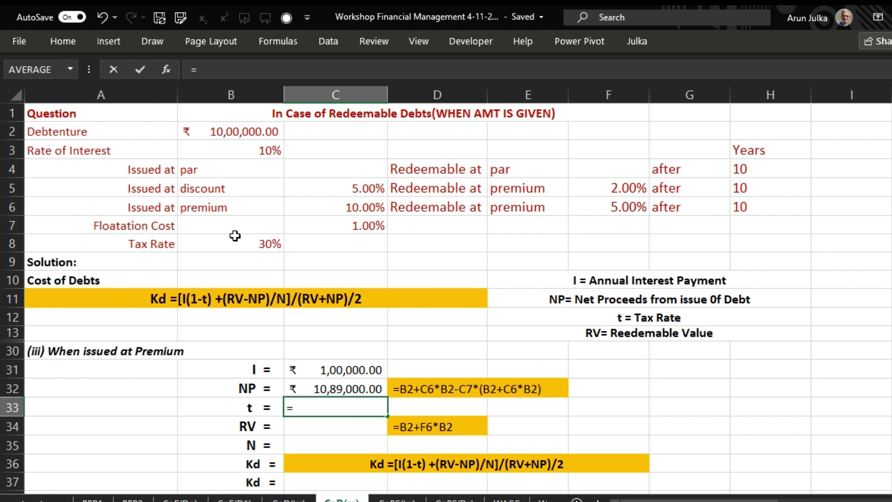
pyautogui.click(235, 241)
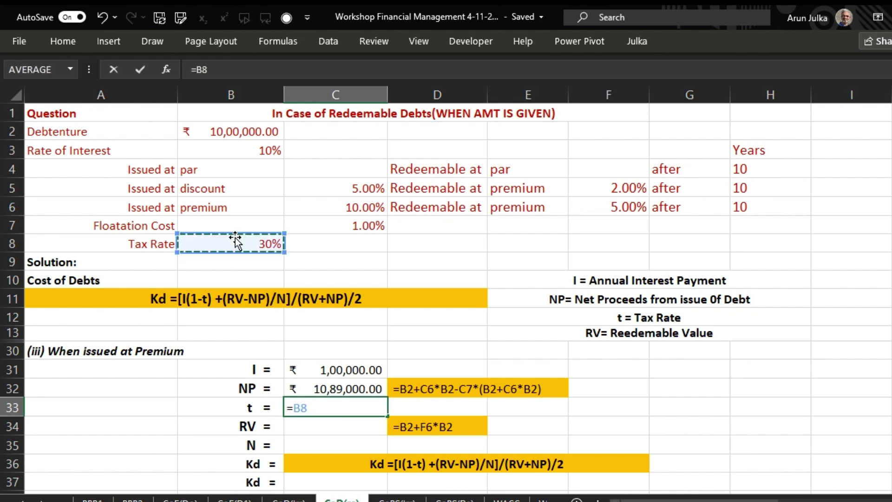
pyautogui.press('Return')
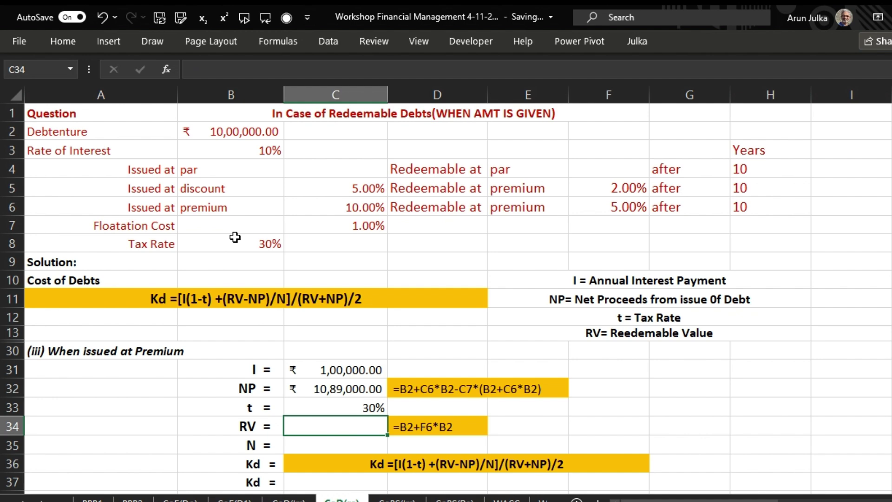
# Compute RV in C34 as =B2+F6*B2, giving ₹10,50,000.00.
pyautogui.write('+')
pyautogui.press('Escape')
pyautogui.write('=')
pyautogui.click(244, 132)
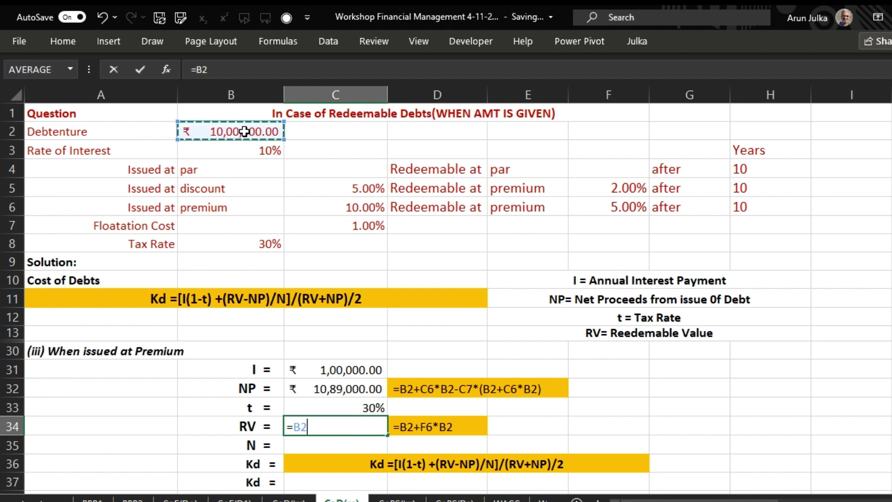
pyautogui.write('+')
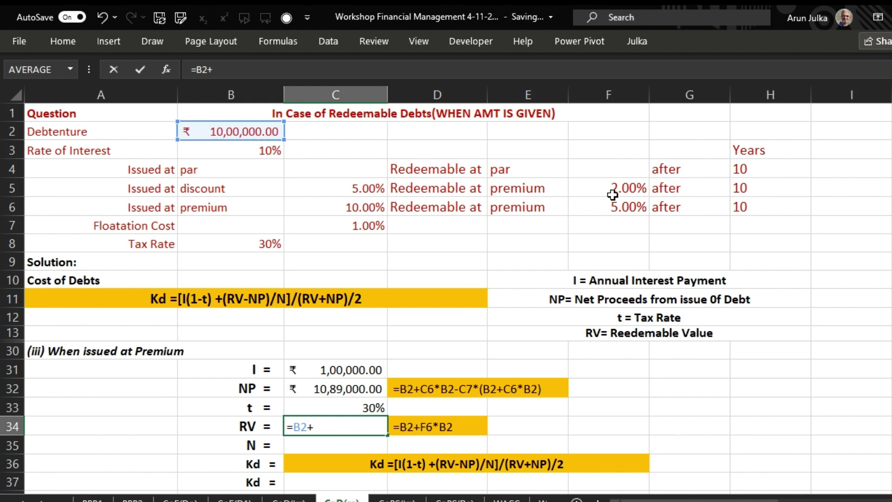
pyautogui.click(607, 213)
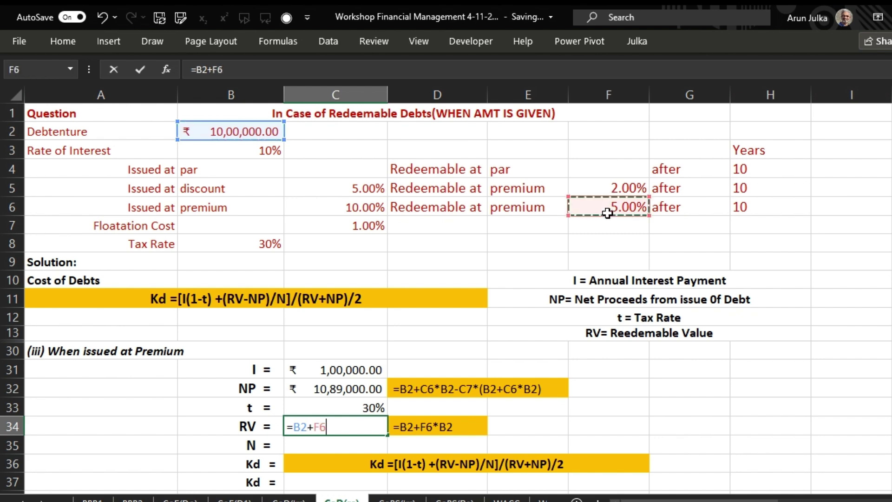
pyautogui.write('*')
pyautogui.click(239, 132)
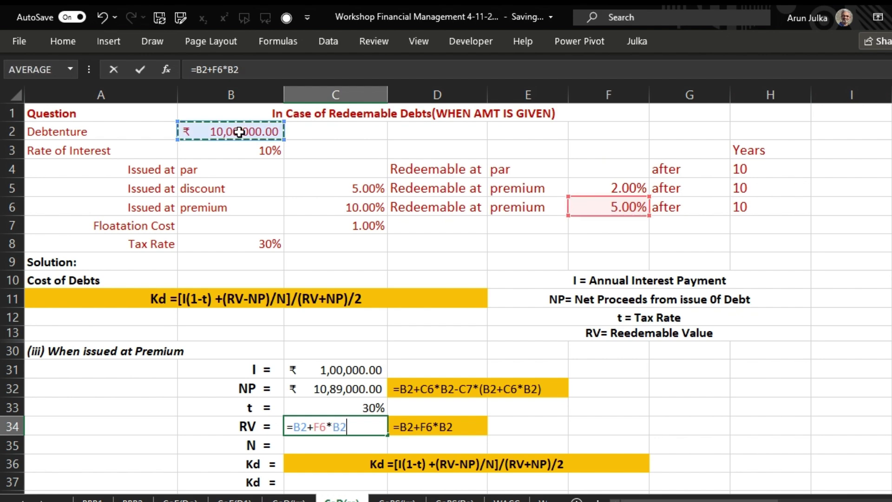
pyautogui.press('Return')
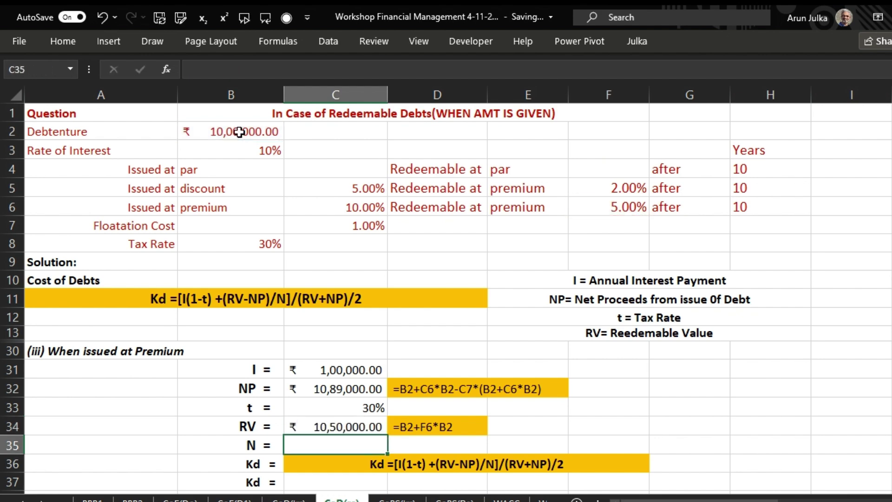
# Link N in C35 to the 10-year term in H6.
pyautogui.write('=')
pyautogui.click(737, 207)
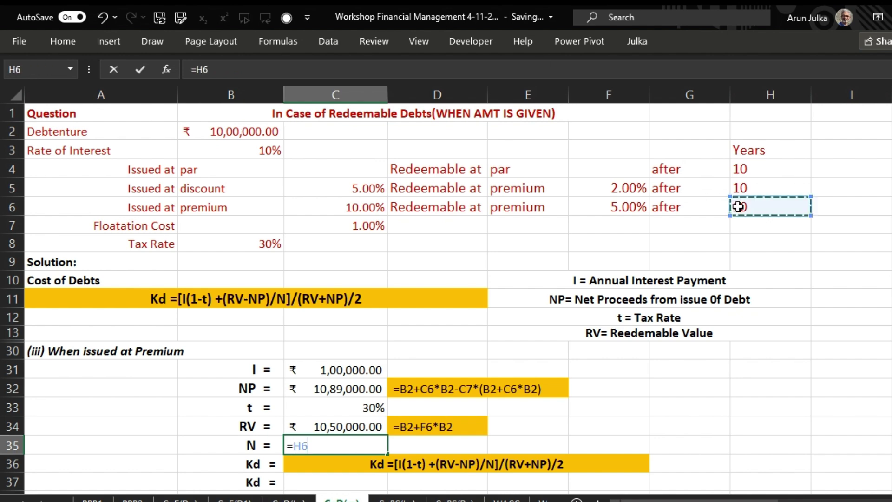
pyautogui.press('Return')
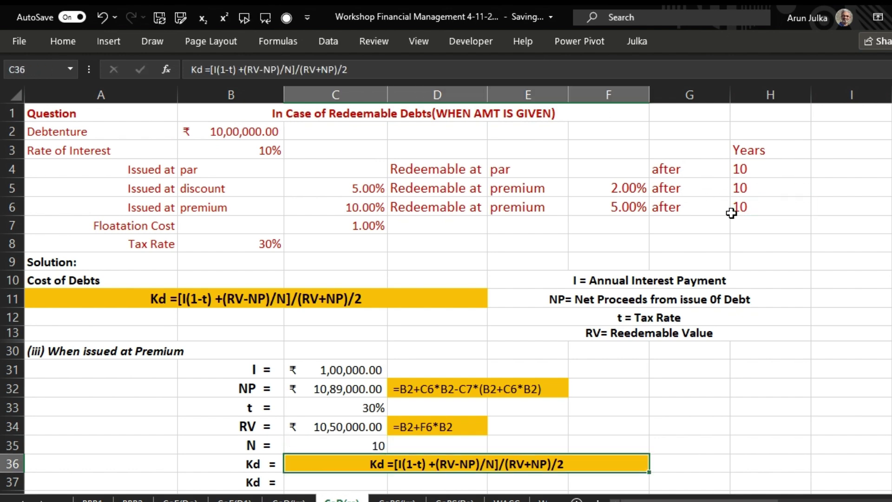
# In C37, build the Kd numerator: C31*(1-C33) plus (C34-C32)/C35.
pyautogui.click(339, 484)
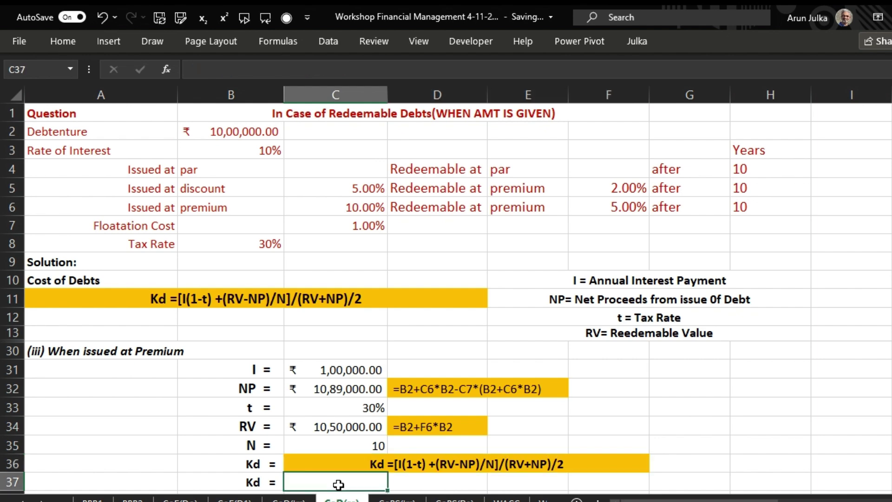
pyautogui.write('=(')
pyautogui.click(344, 369)
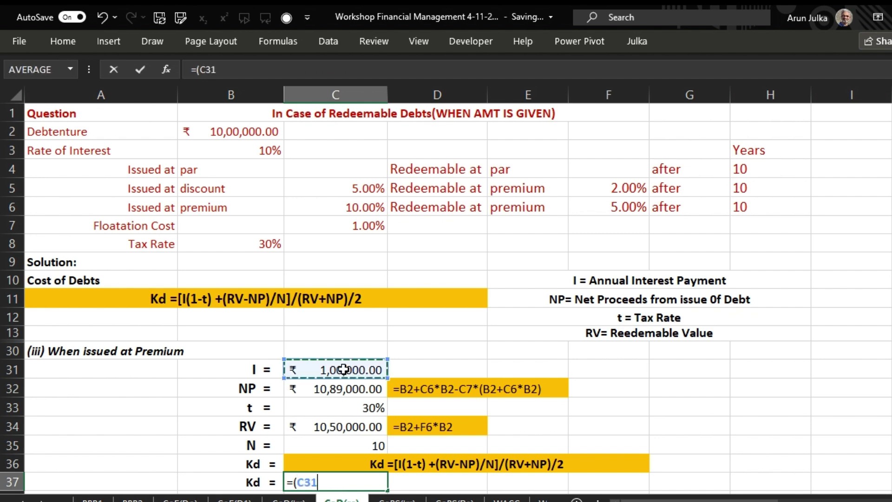
pyautogui.write('*')
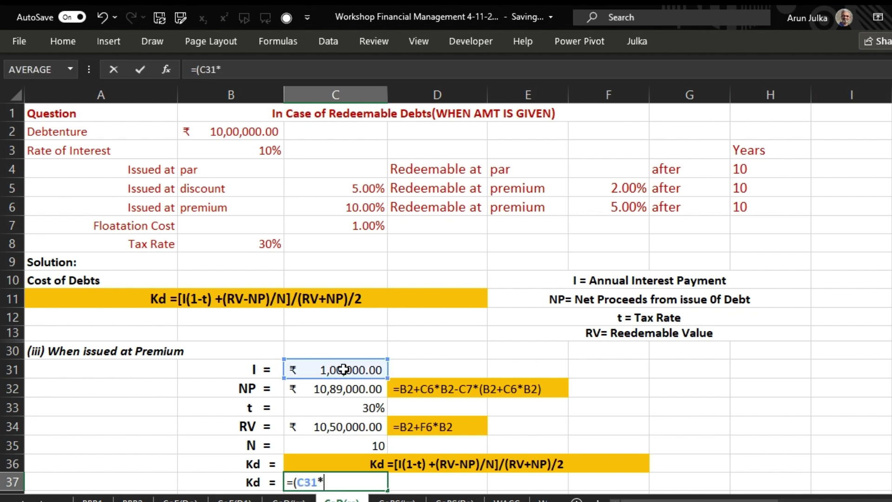
pyautogui.write('(1-')
pyautogui.click(346, 408)
pyautogui.write(')+(')
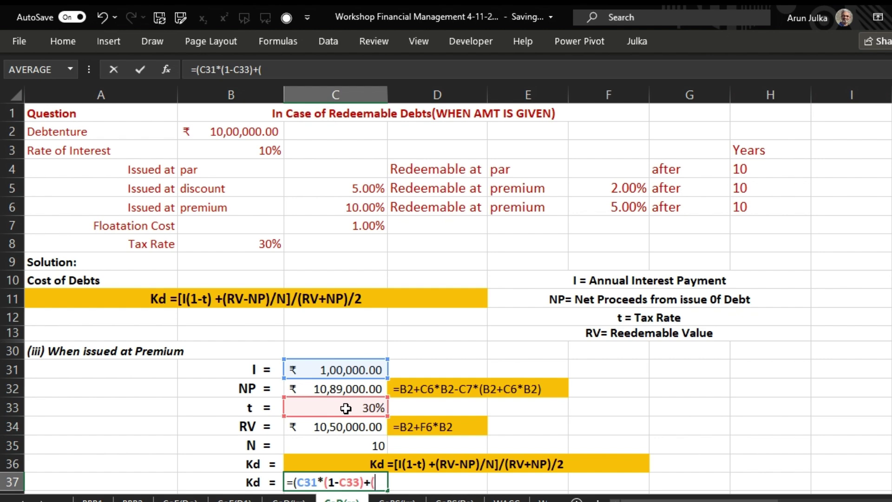
pyautogui.click(355, 426)
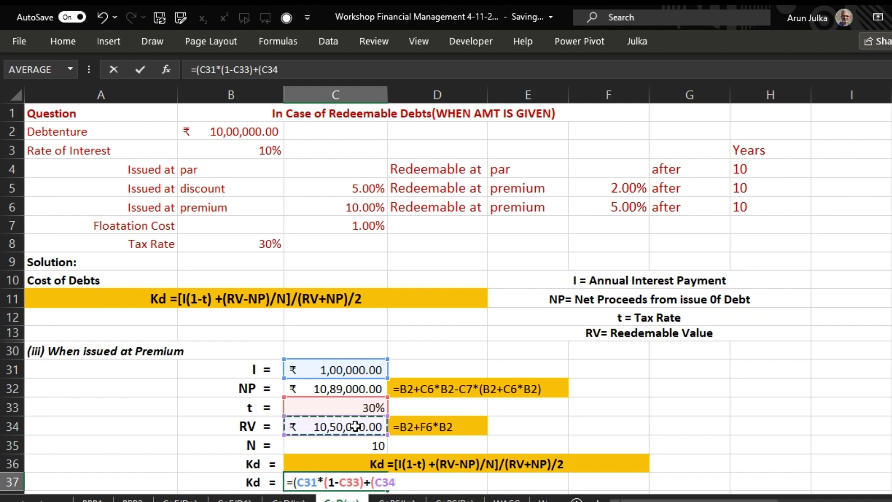
pyautogui.write('-')
pyautogui.click(351, 390)
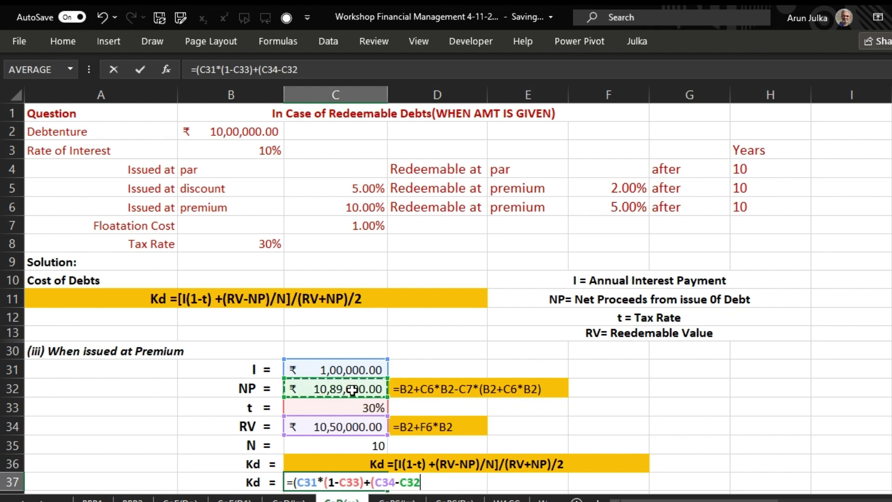
pyautogui.write(')')
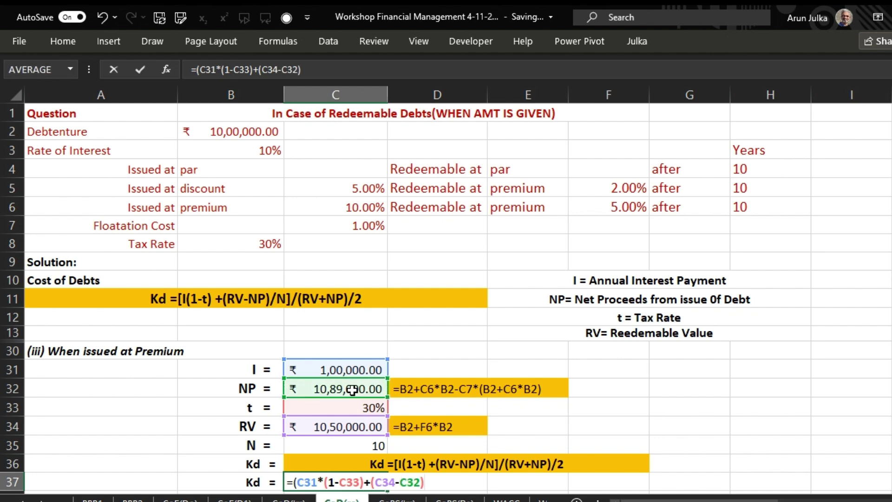
pyautogui.write('/')
pyautogui.click(356, 447)
# Divide by the average (C34+C32)/2 to complete the premium-issue Kd, showing 6.18%.
pyautogui.write(')')
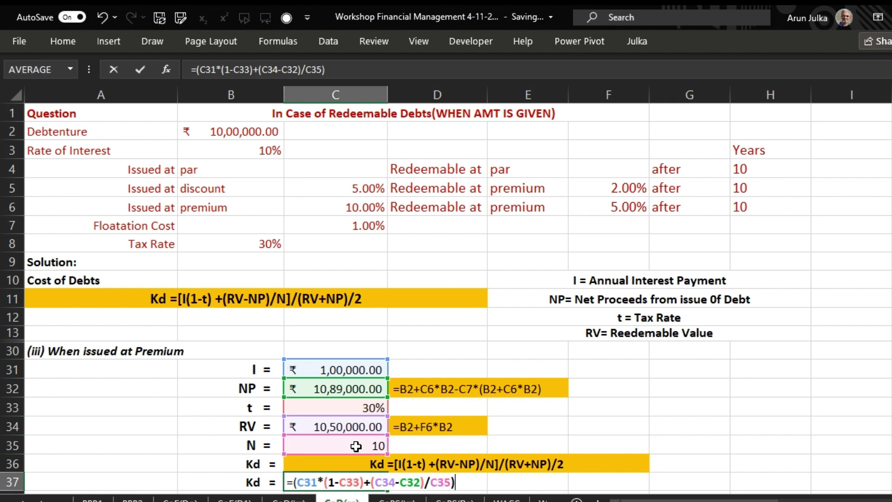
pyautogui.write('/((')
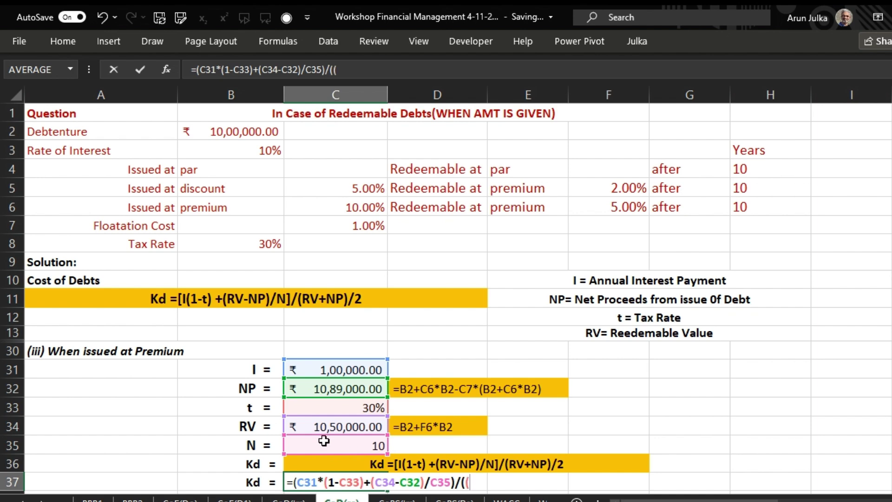
pyautogui.click(325, 423)
pyautogui.write('+')
pyautogui.click(335, 388)
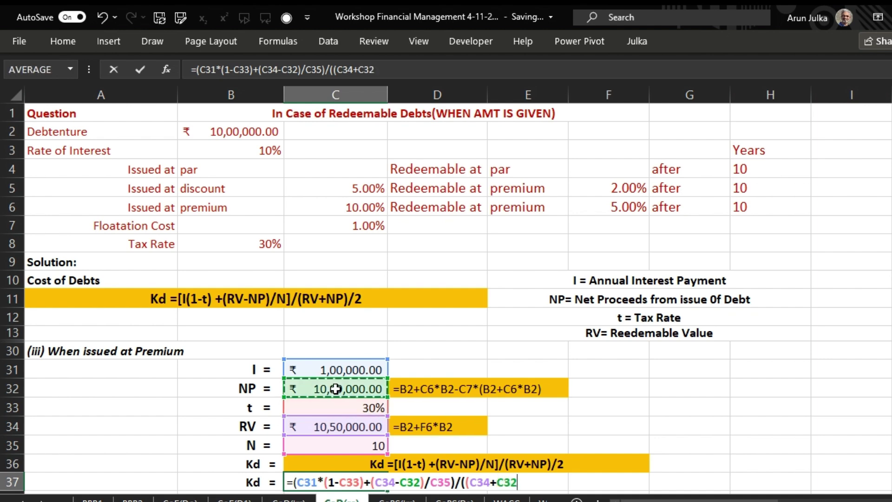
pyautogui.write(')/')
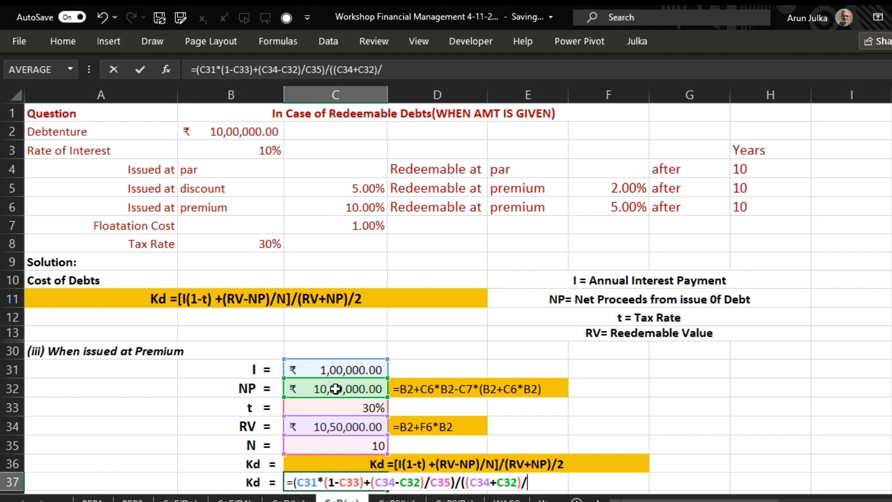
pyautogui.write('2)')
pyautogui.press('Return')
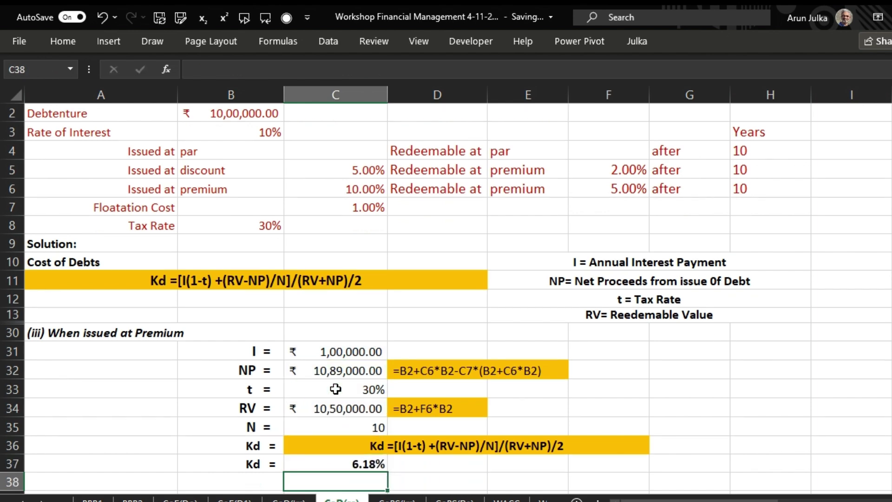